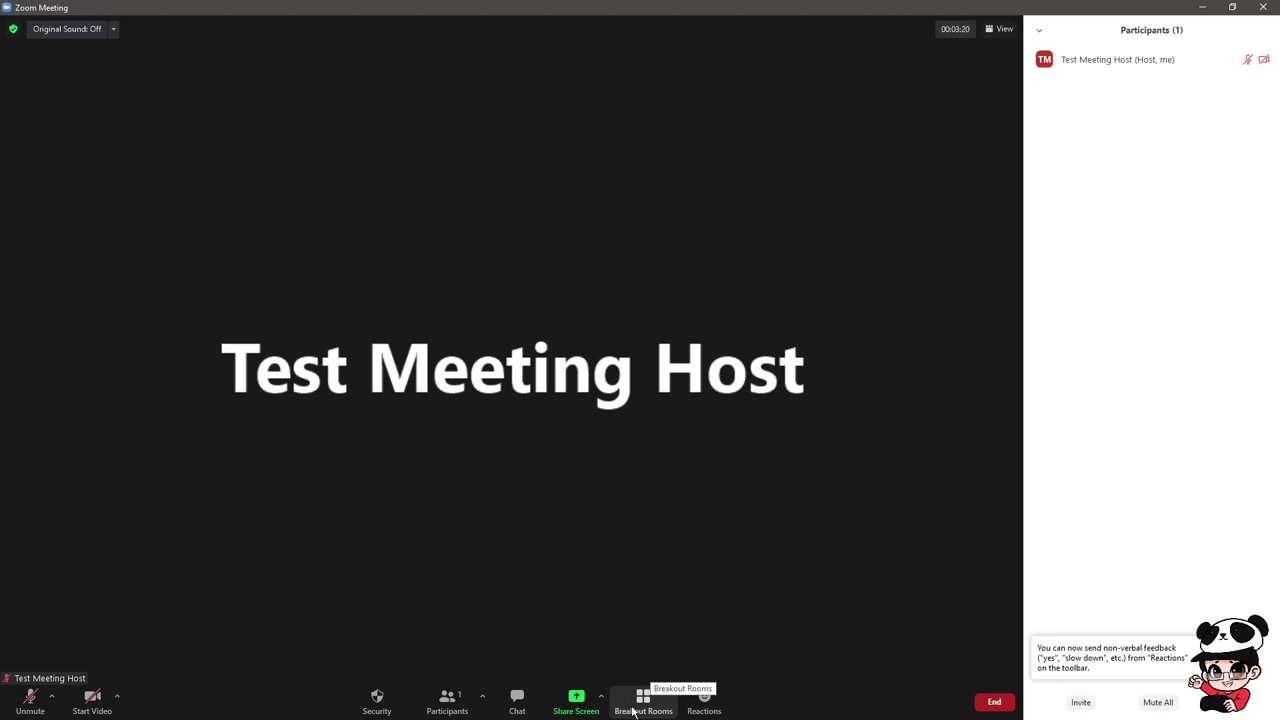
Open the breakout room setup and try room counts of 50 and 49, leaving the count empty.
click(633, 705)
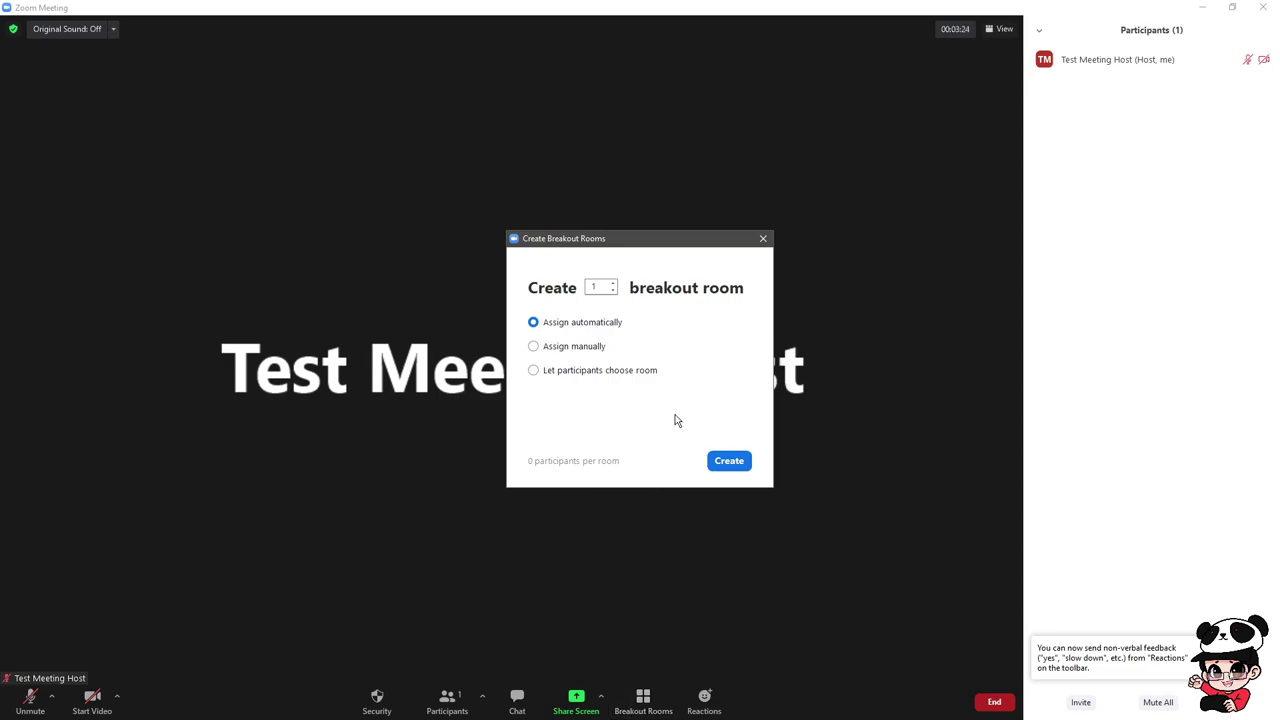
double_click(593, 287)
click(614, 284)
click(614, 284)
click(614, 284)
click(614, 284)
key(BackSpace)
text(50)
drag(605, 287, 547, 290)
text(49)
key(BackSpace)
key(BackSpace)
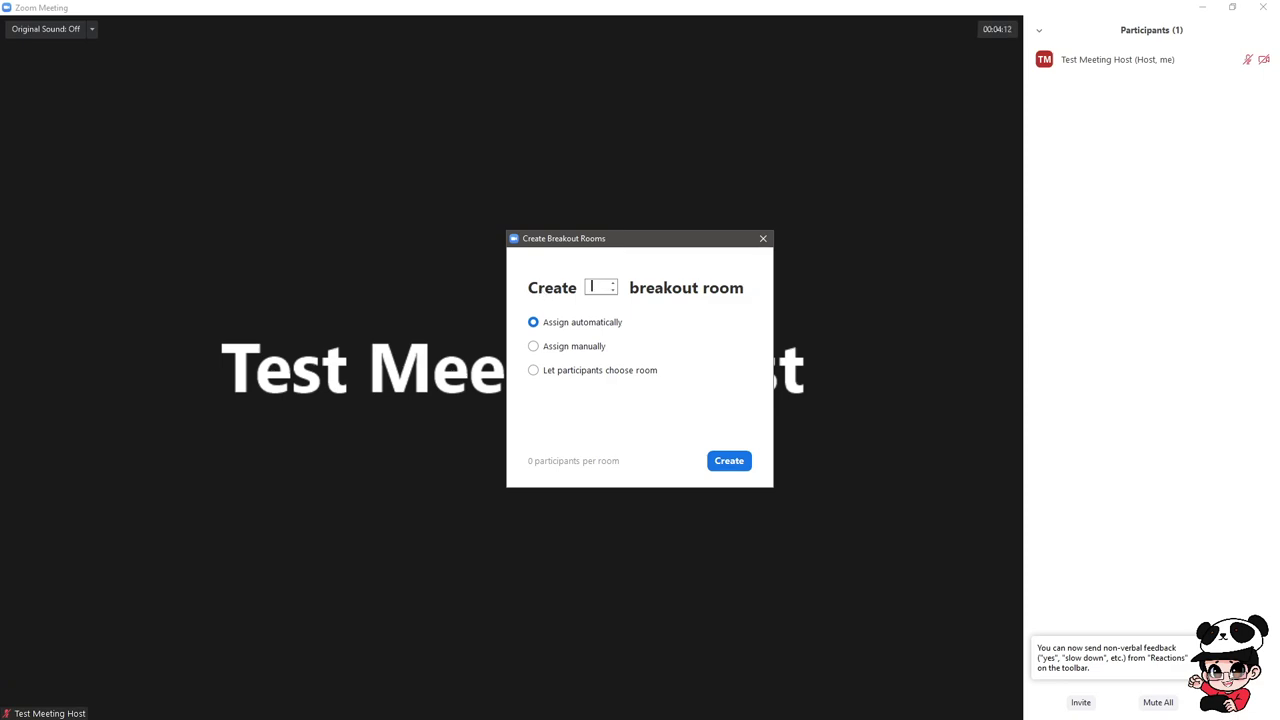
Try 7 and 15 as the room count, and set the number of breakout rooms to 5.
text(7)
key(BackSpace)
text(1)
text(5)
key(BackSpace)
key(BackSpace)
text(5)
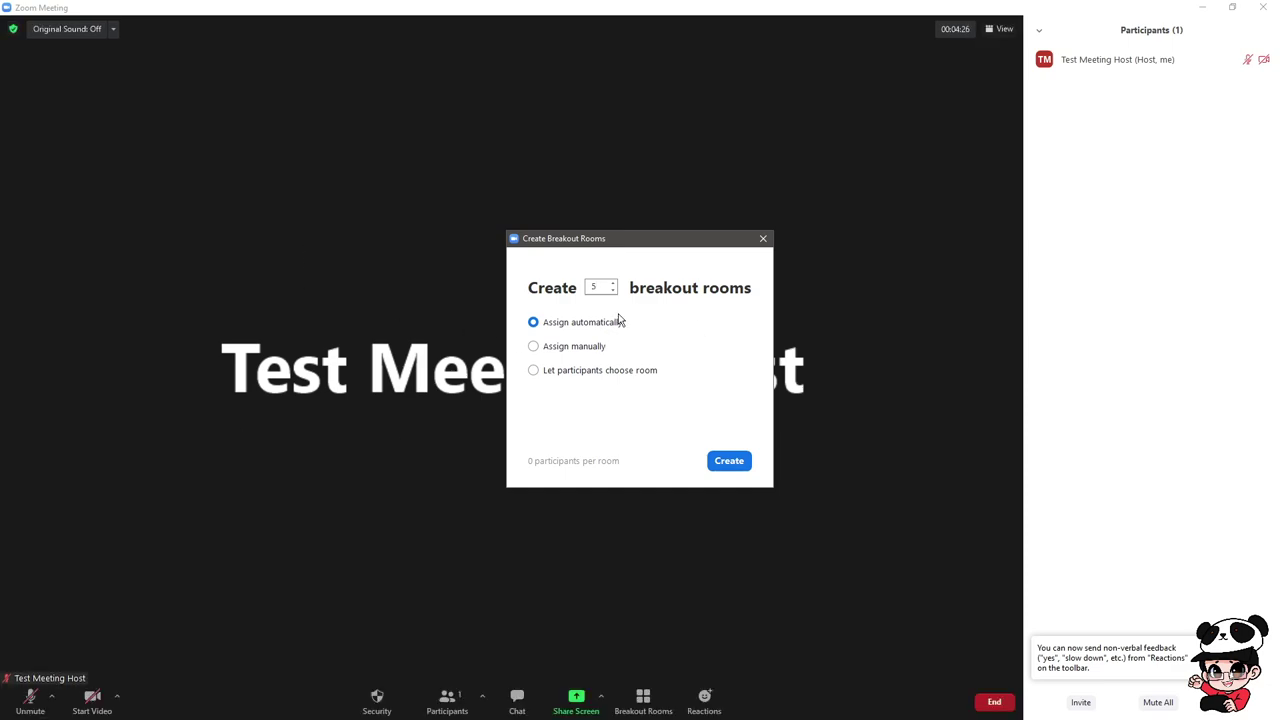
Try manual assignment and letting participants choose a room, and return to automatic assignment.
click(588, 356)
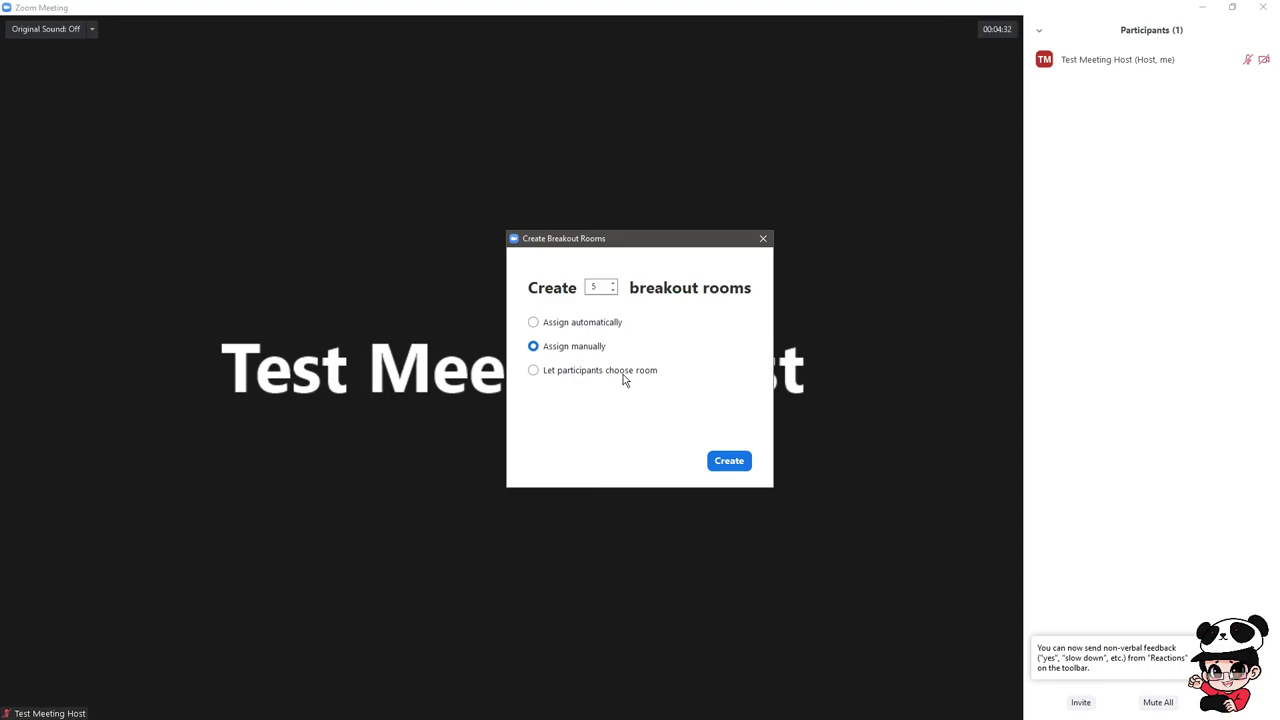
click(623, 379)
click(560, 326)
mouse_move(1095, 66)
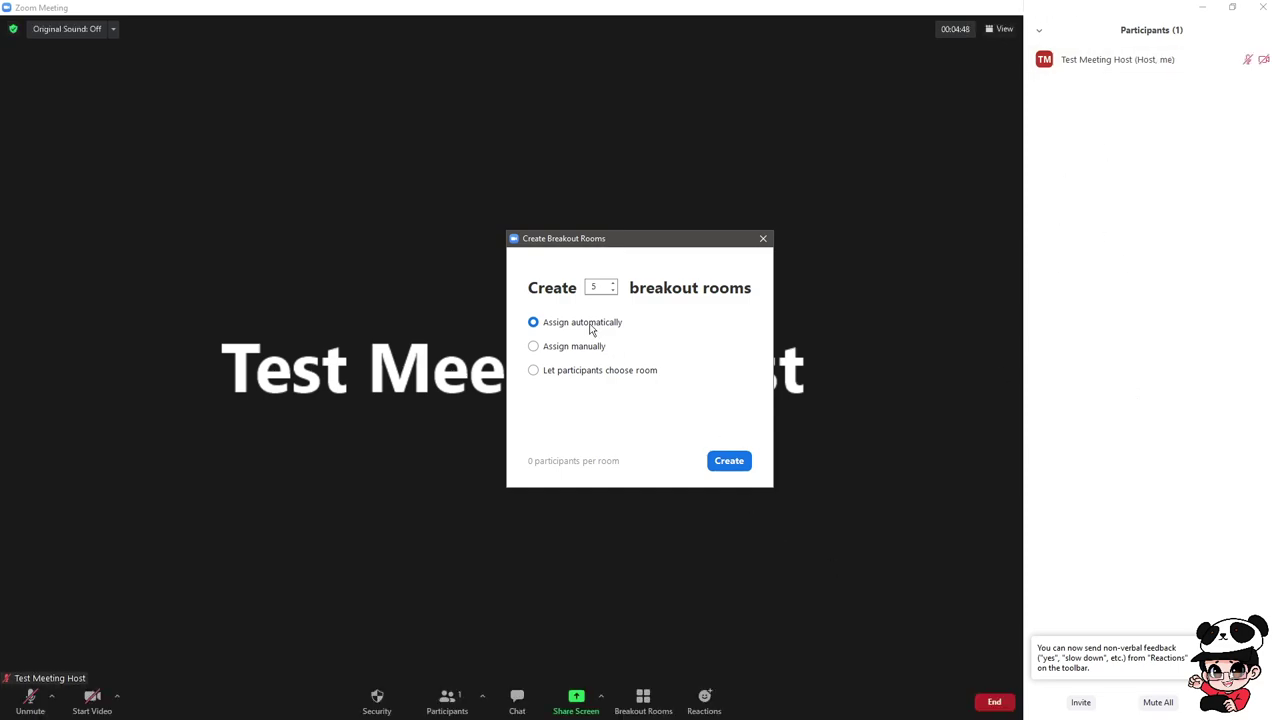
Switch the assignment method among manual, participant choice and automatic, finishing on manual with the 5 rooms kept.
double_click(605, 286)
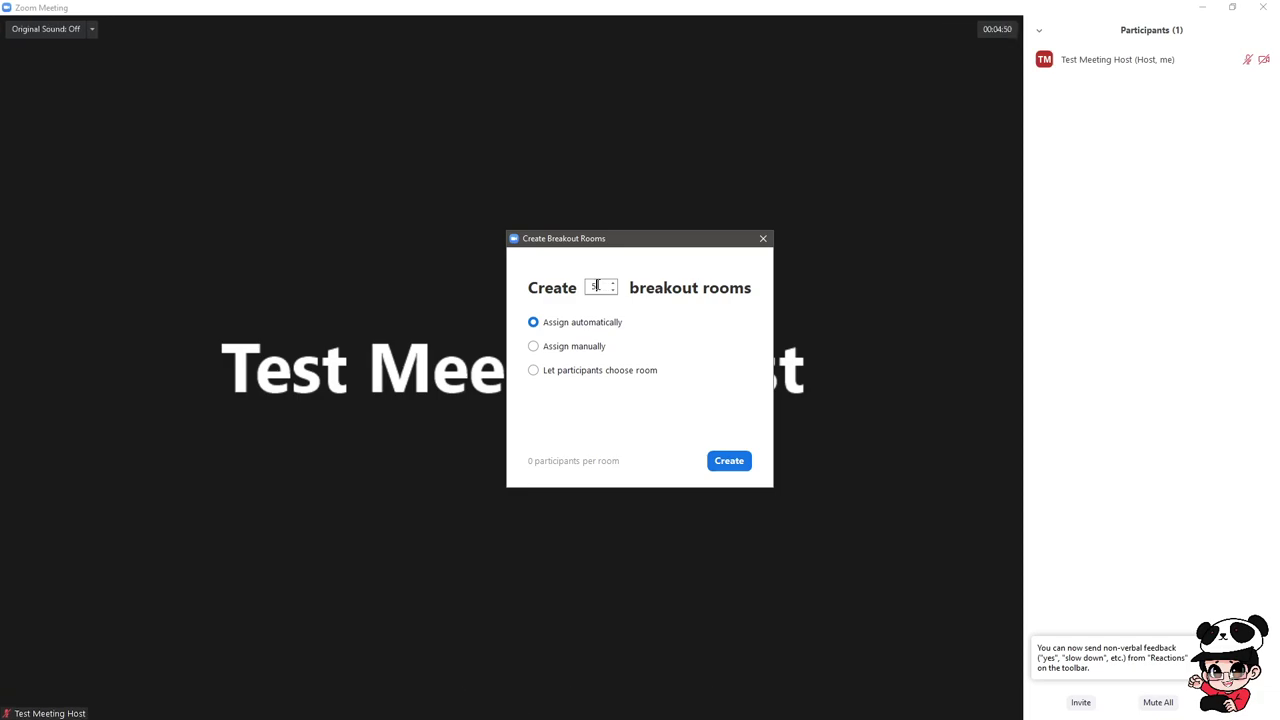
click(576, 350)
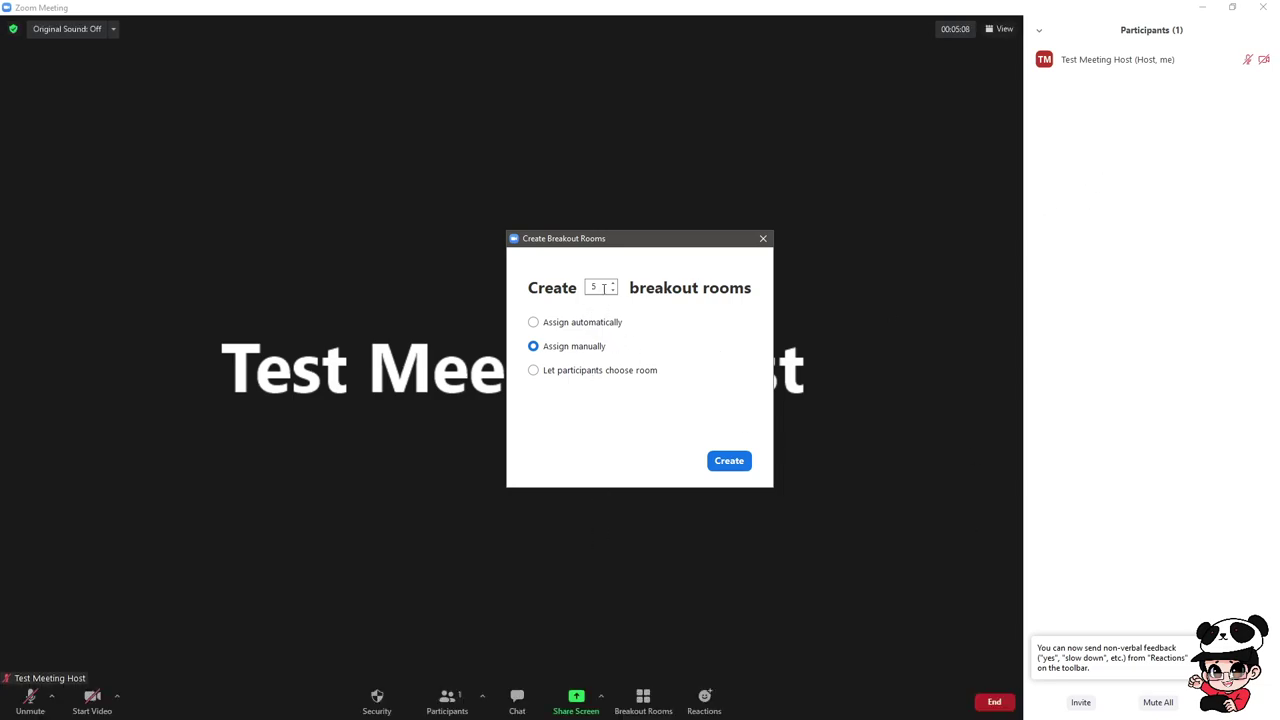
drag(604, 287, 529, 287)
click(598, 289)
click(614, 375)
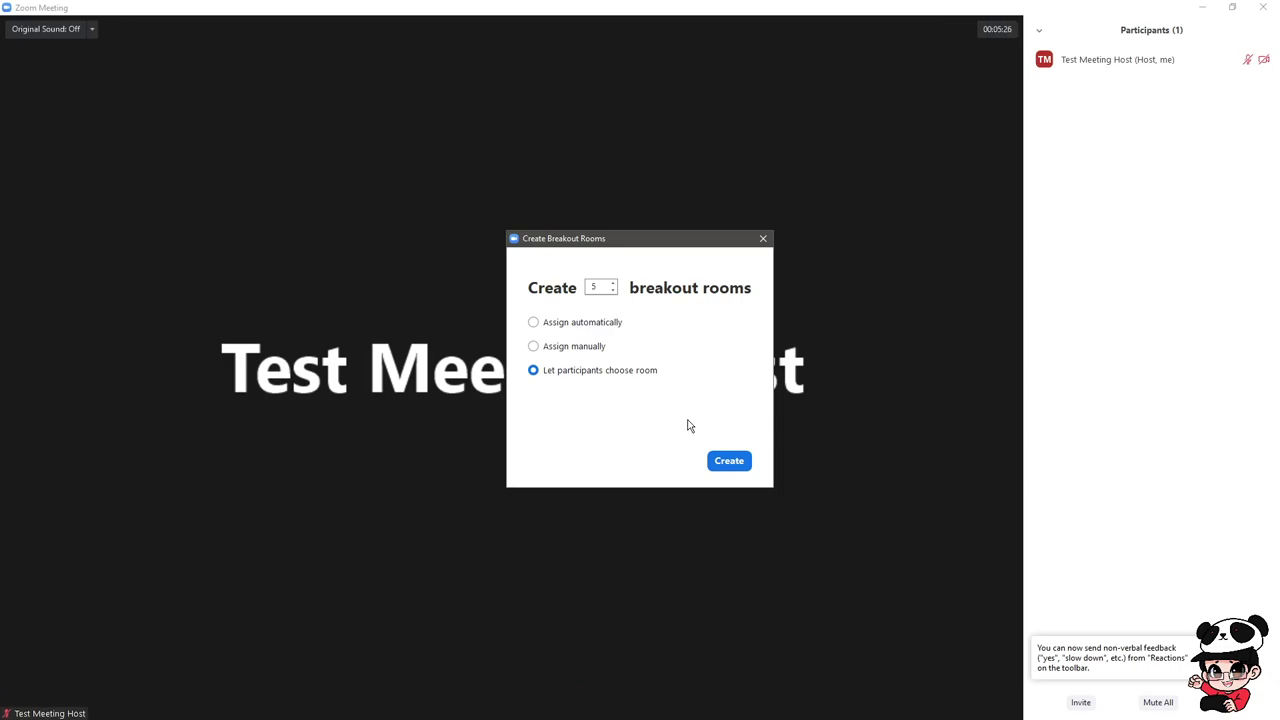
mouse_move(1137, 57)
mouse_move(925, 483)
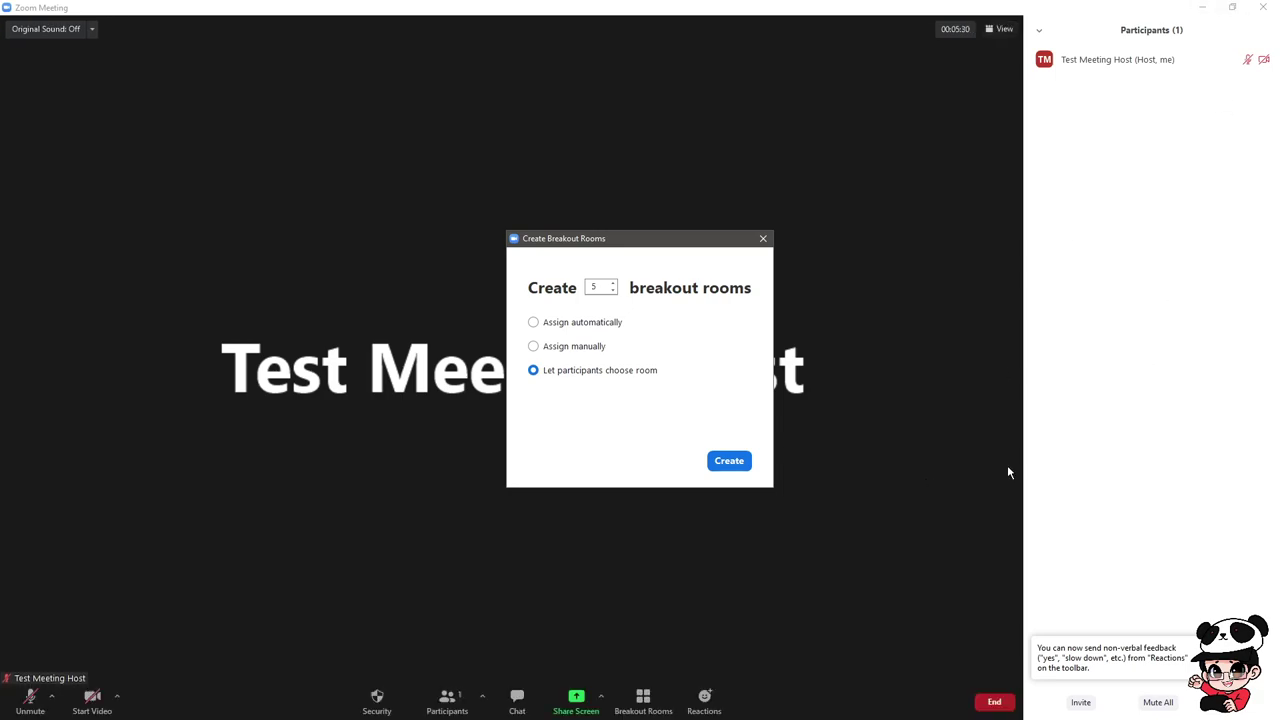
drag(605, 292, 581, 282)
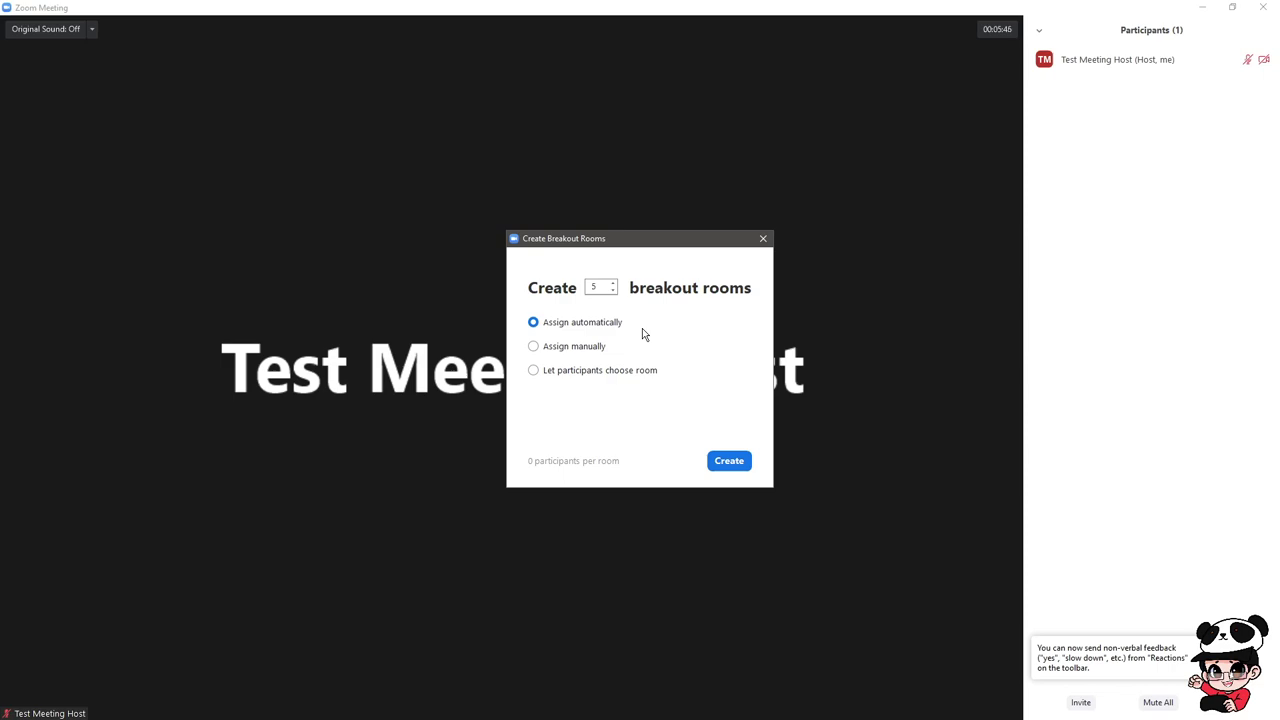
click(593, 350)
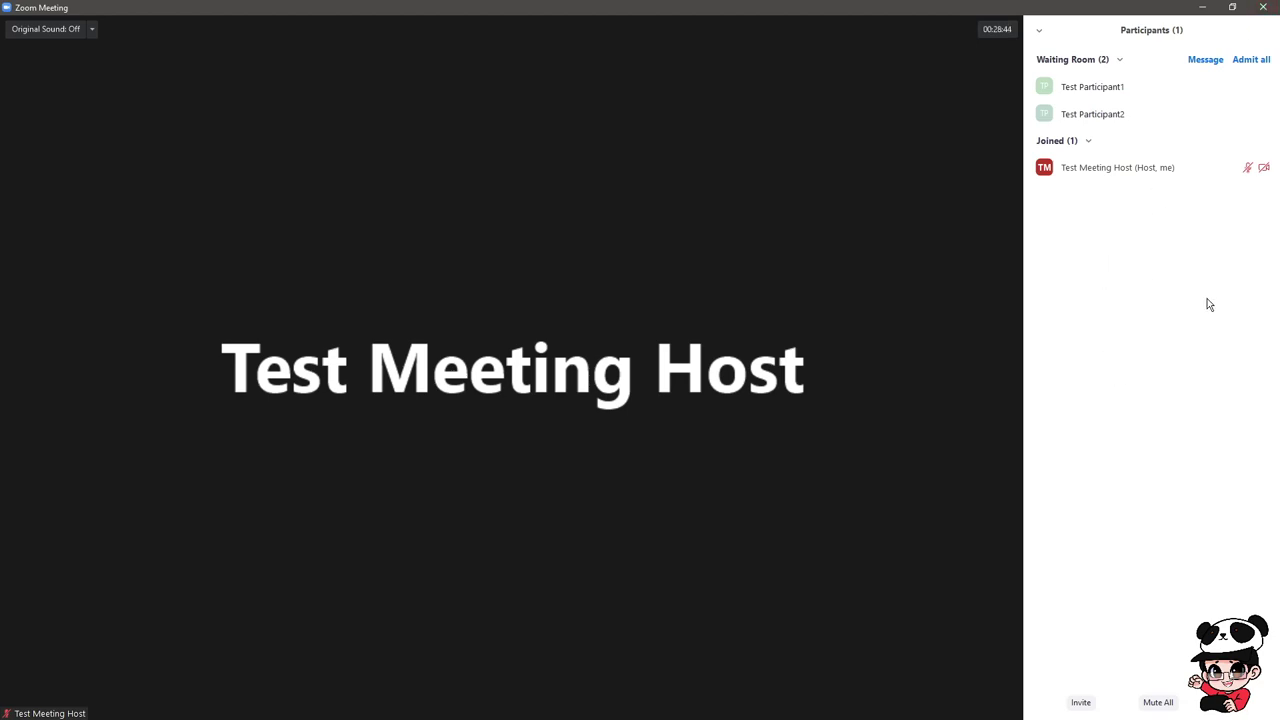
Admit everyone from the waiting room and create 5 breakout rooms with participants assigned automatically.
click(1252, 62)
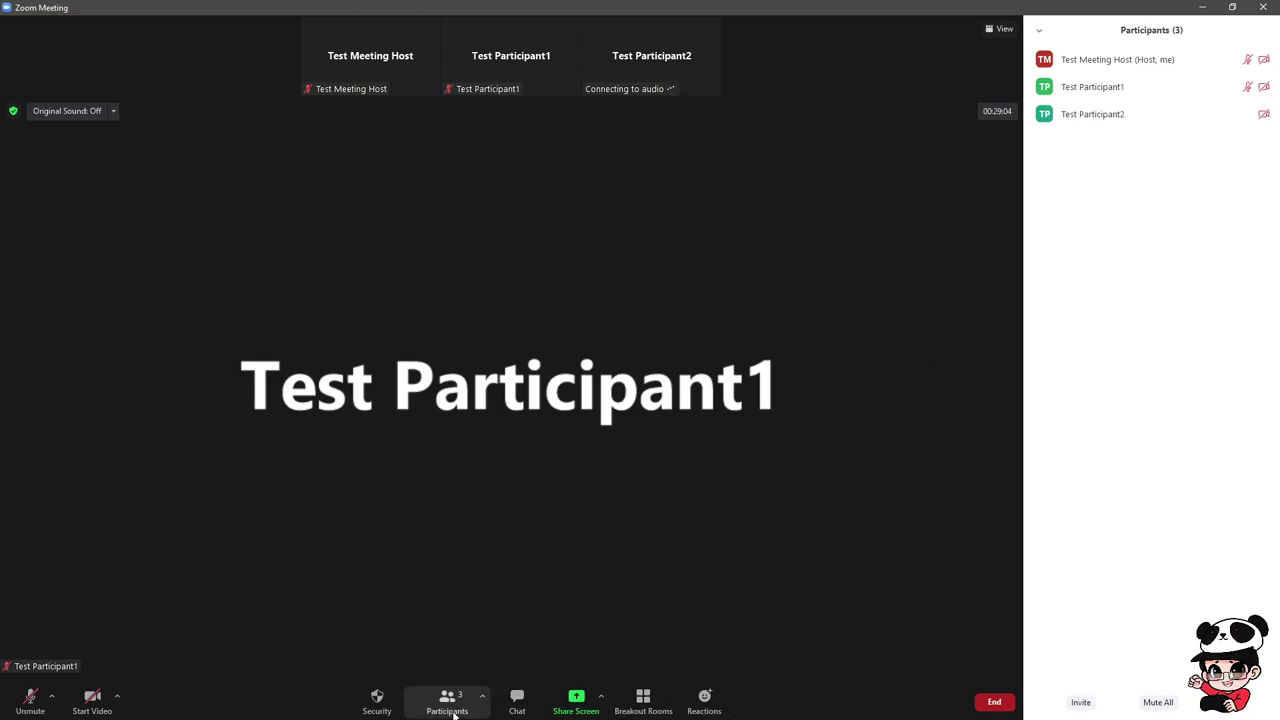
click(643, 700)
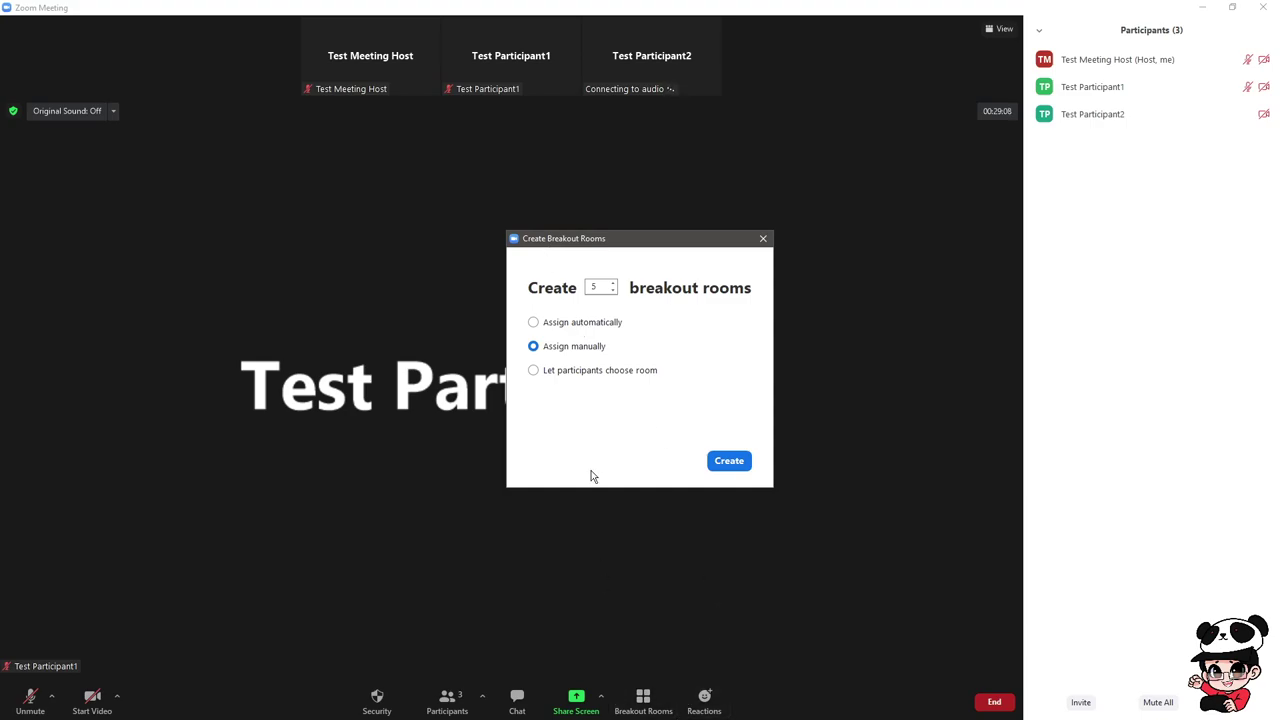
click(593, 322)
click(597, 290)
click(729, 474)
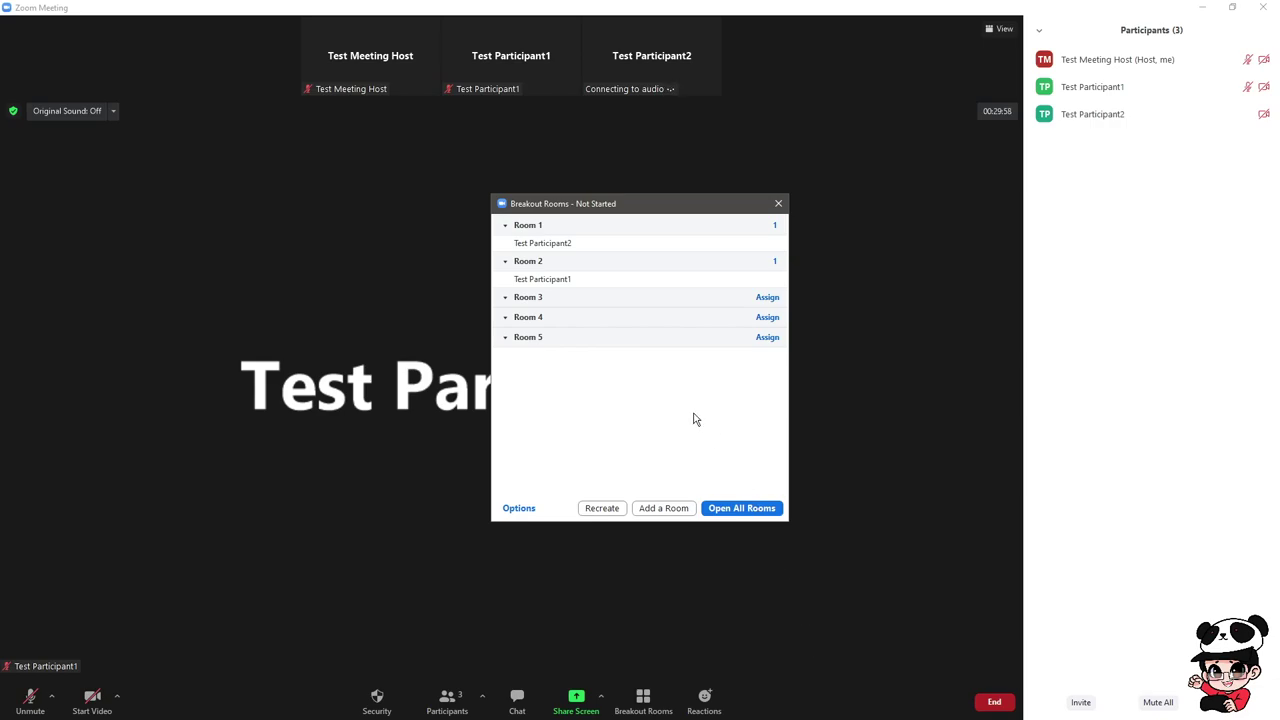
Check the rooms Test Participant1 can move to, and exchange this participant with Test Participant2 from Room 1.
mouse_move(617, 294)
click(777, 299)
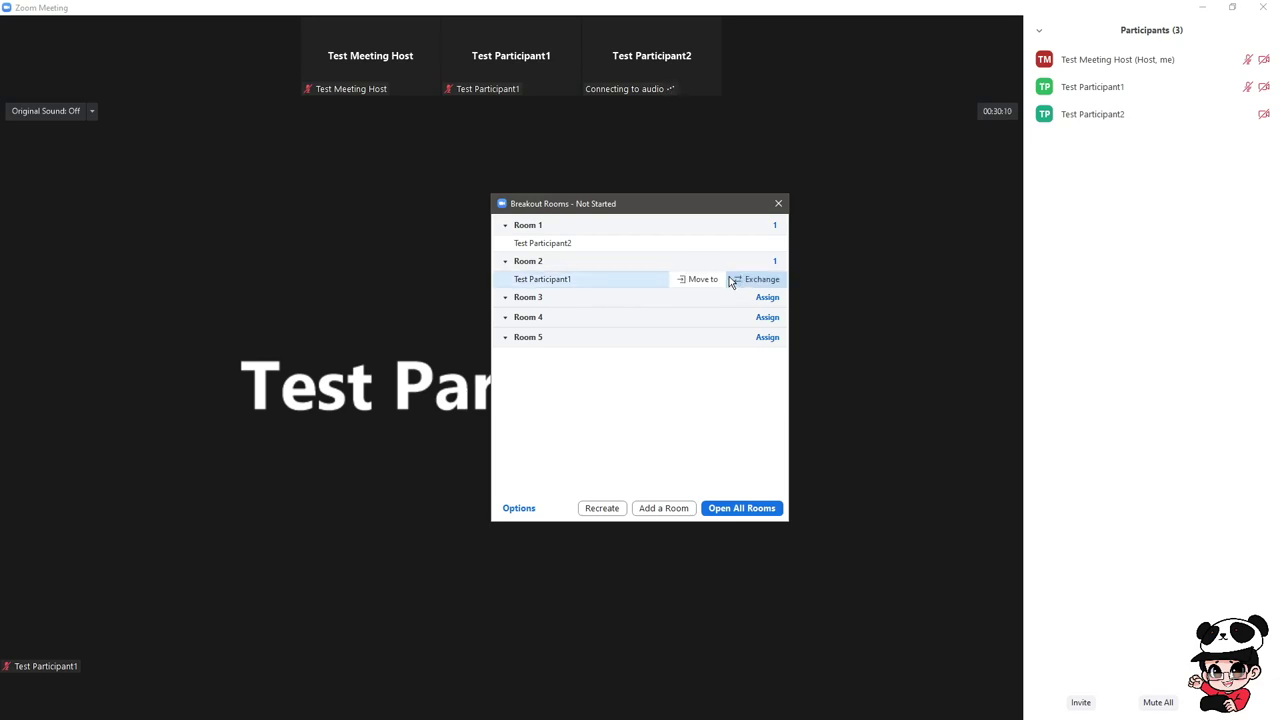
click(700, 279)
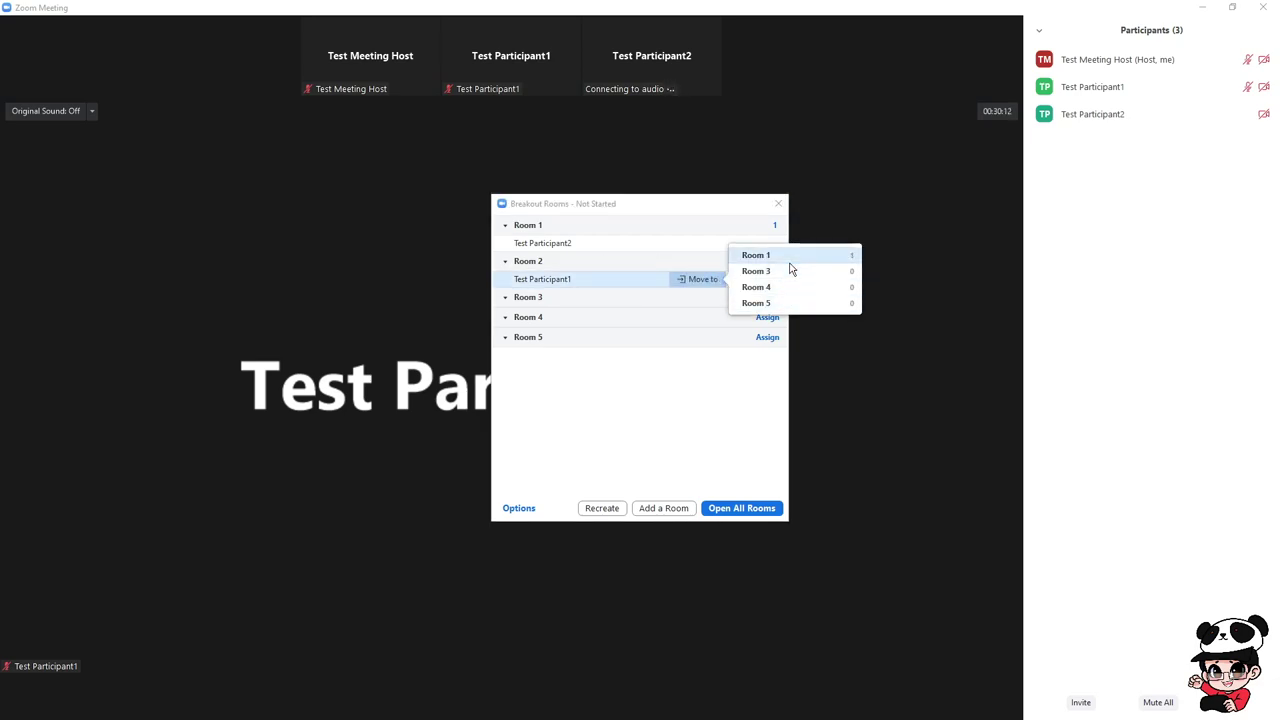
click(715, 437)
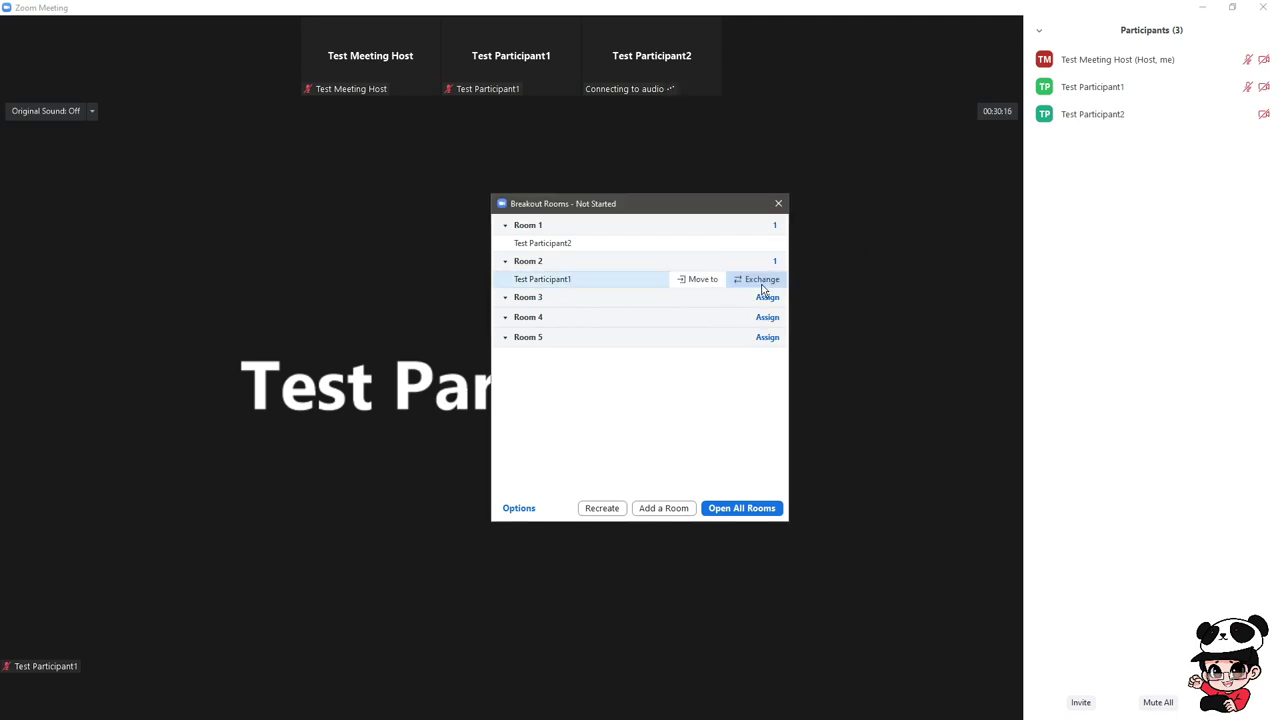
click(761, 285)
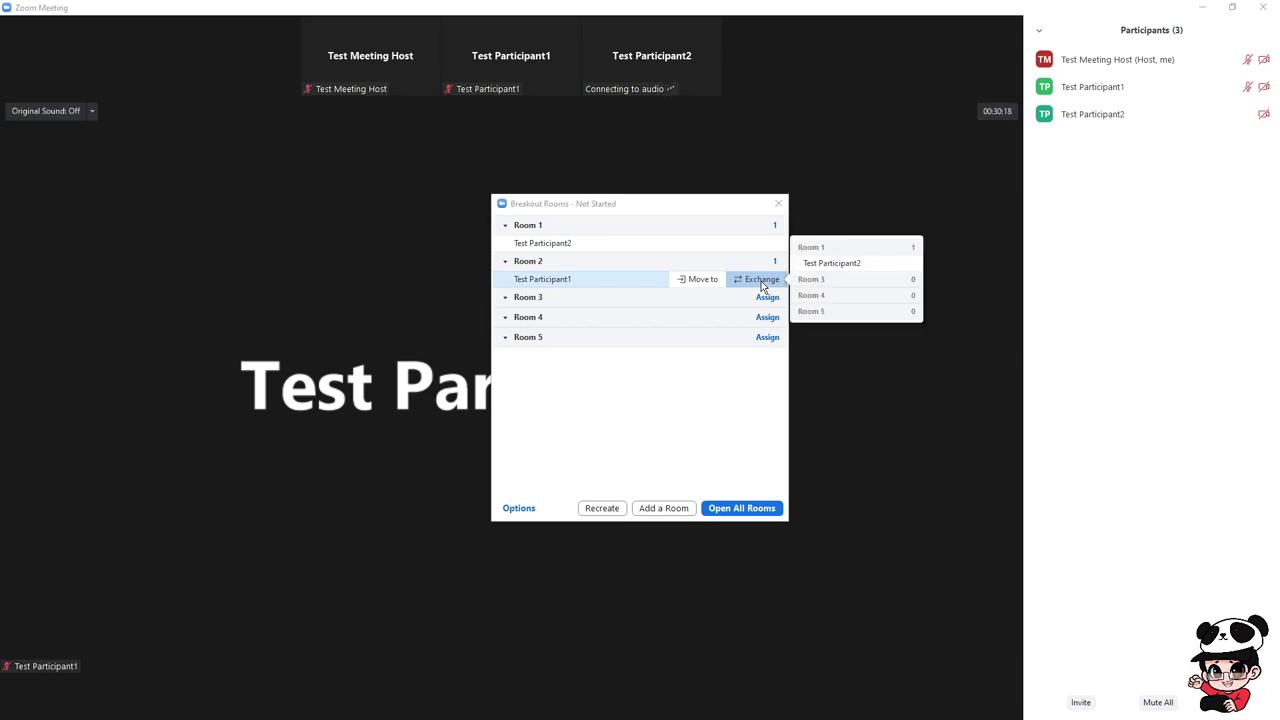
click(840, 268)
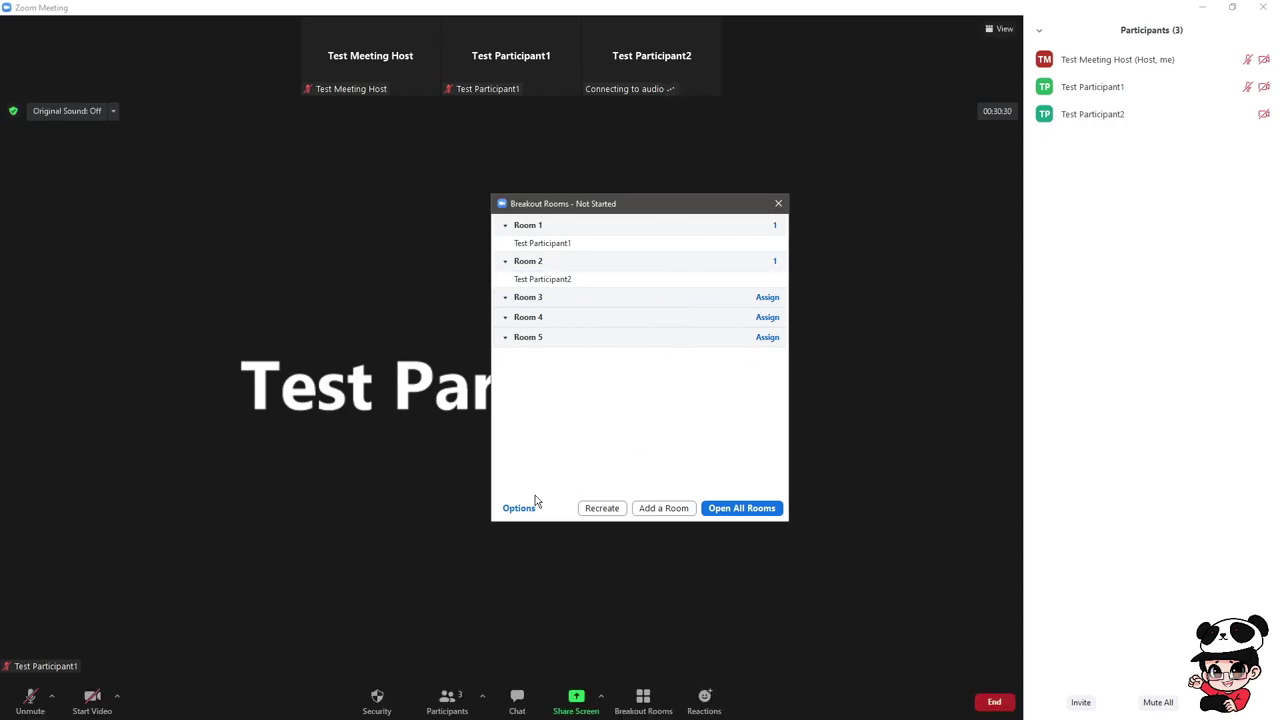
Review the breakout room options and enable automatically moving all assigned participants into breakout rooms.
click(512, 512)
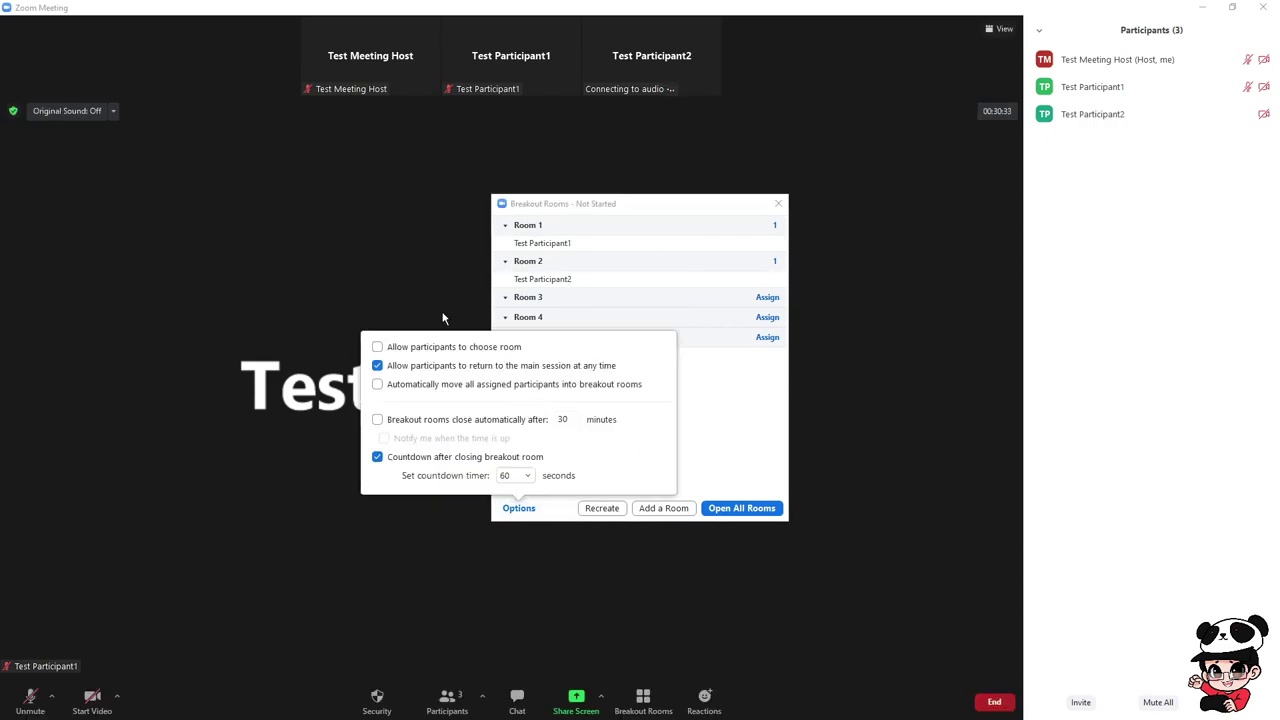
click(712, 448)
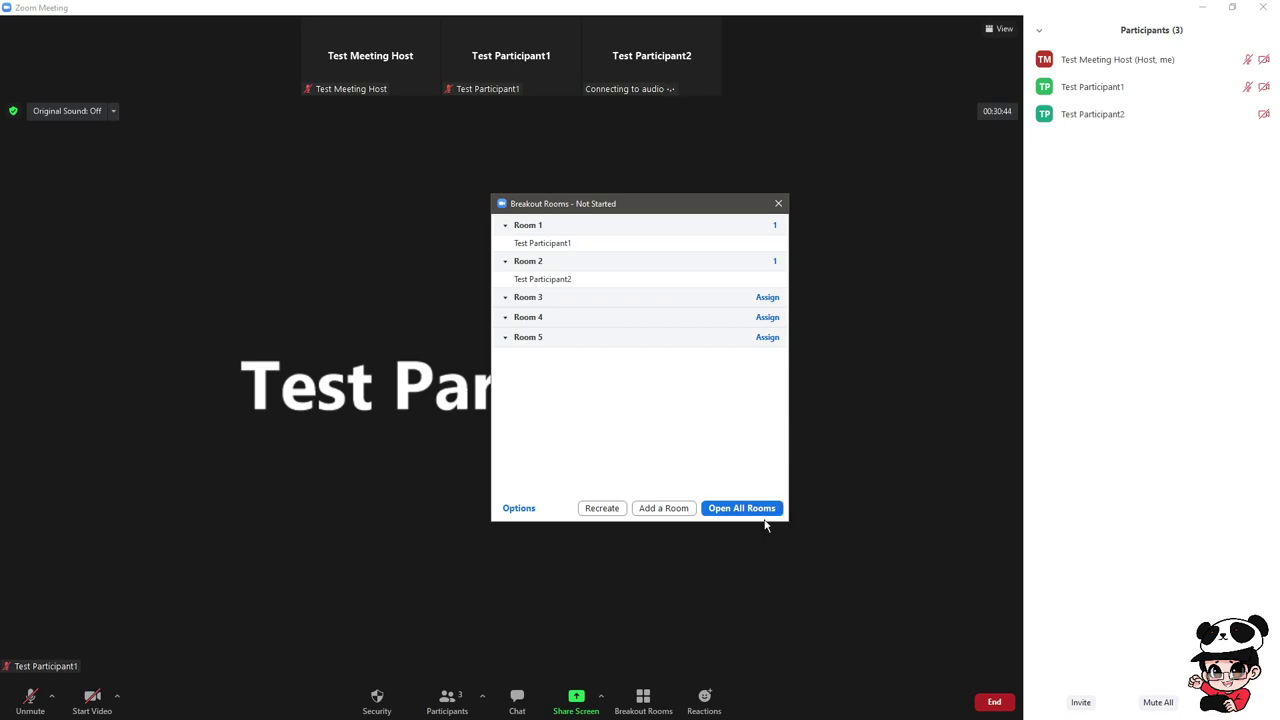
click(520, 509)
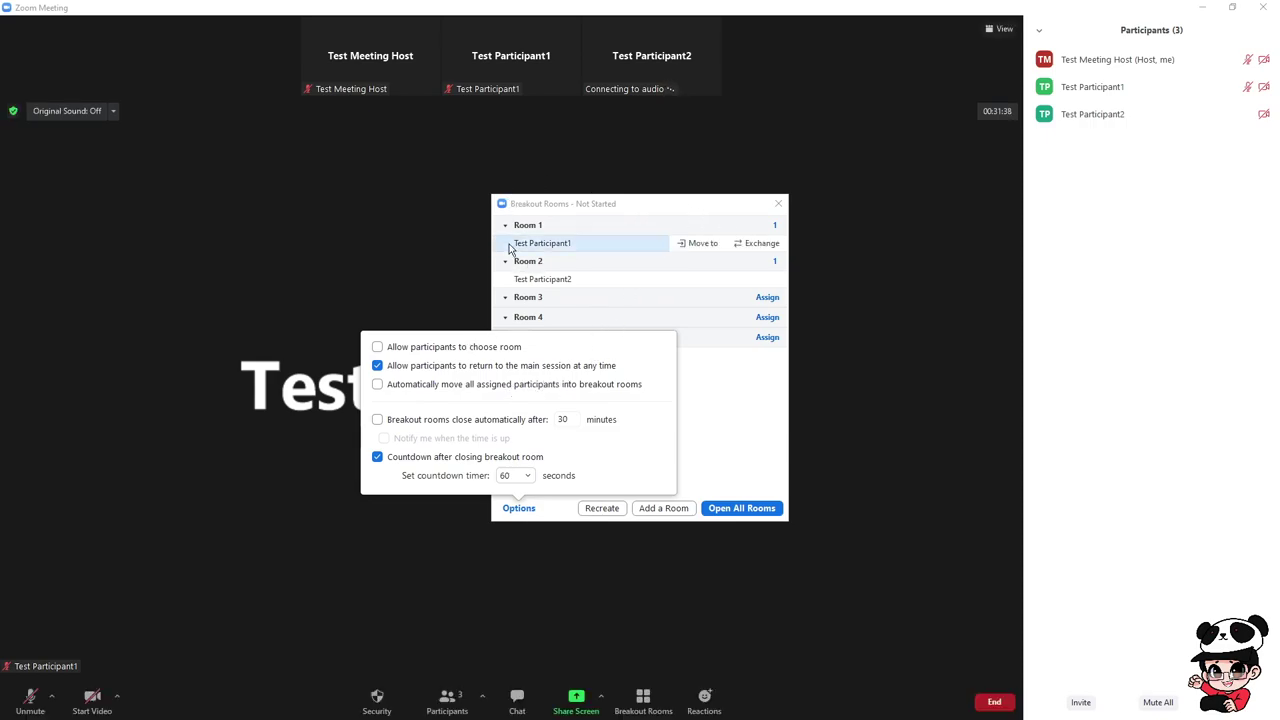
mouse_move(561, 251)
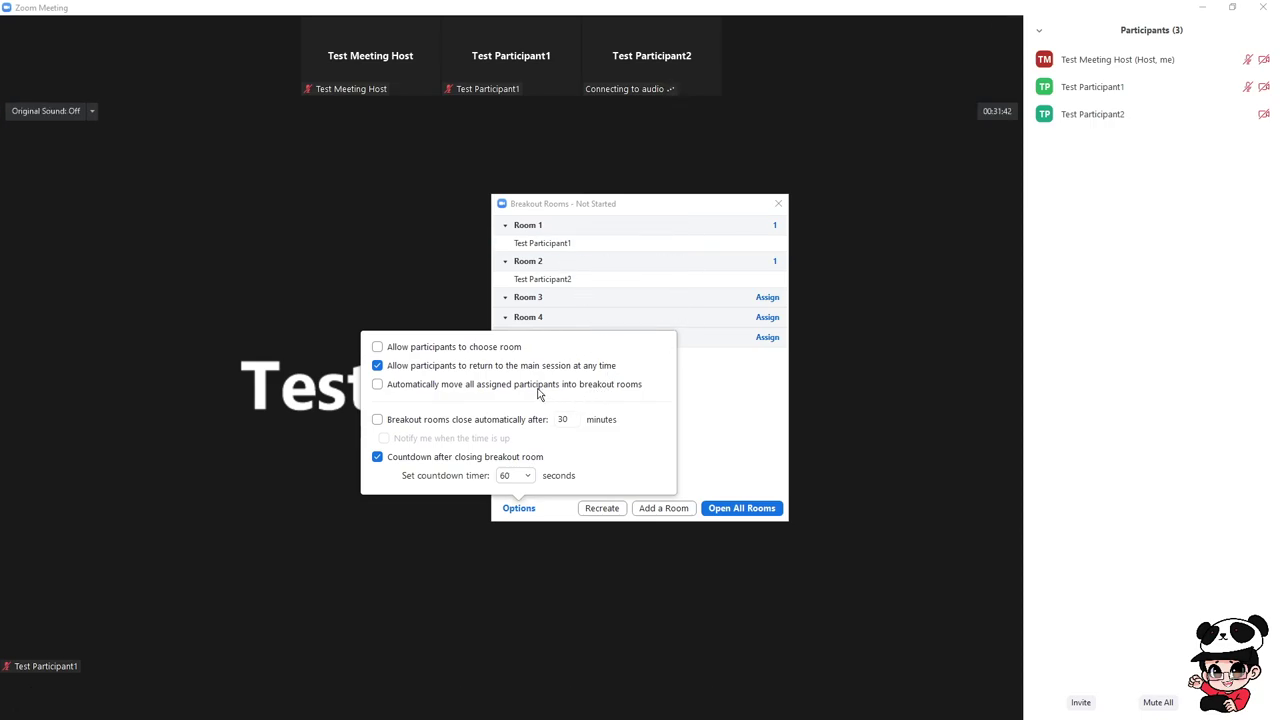
click(473, 388)
Set the rooms' automatic closing time to 90 minutes, turn automatic closing back off, and toggle automatic moving of assigned participants.
click(532, 426)
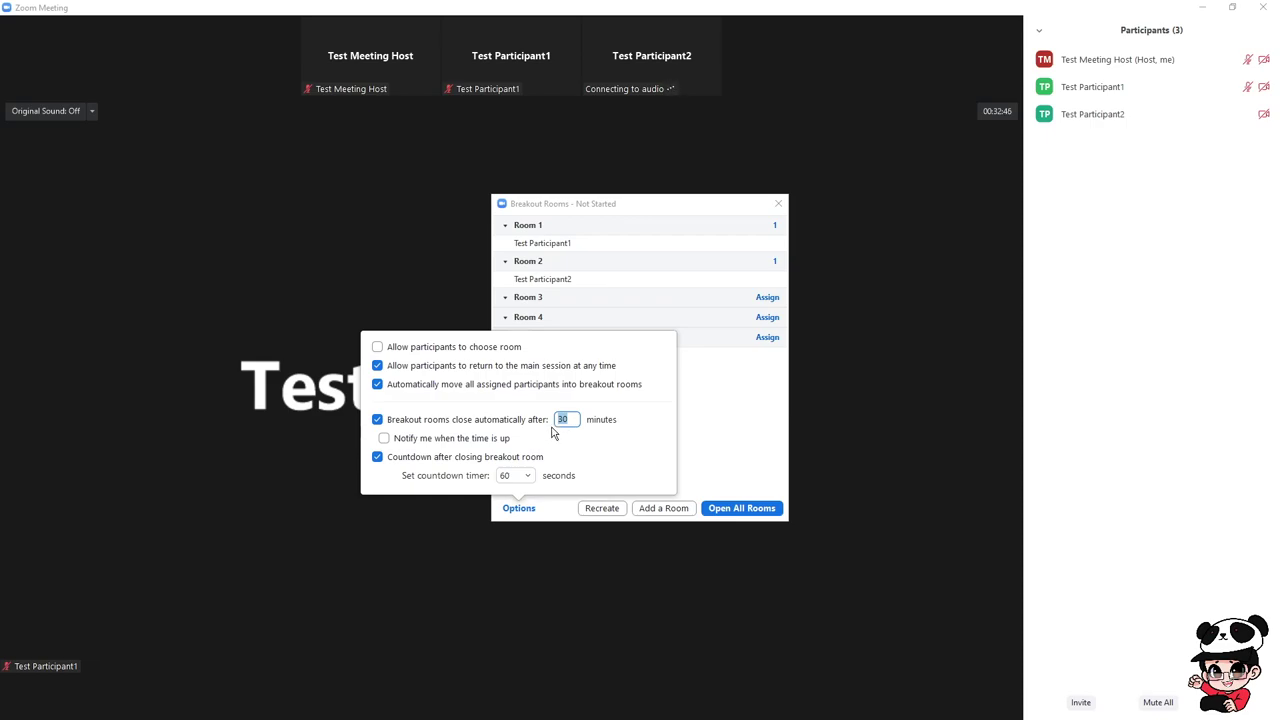
text(90)
click(530, 422)
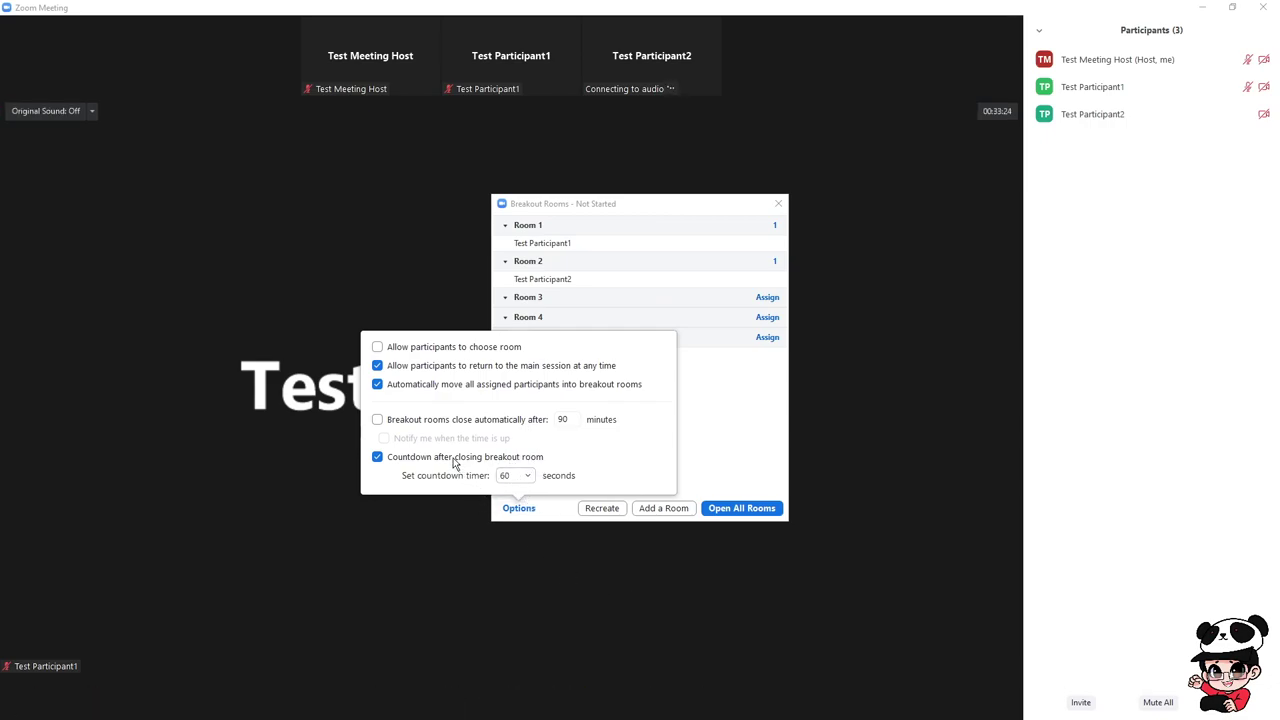
click(578, 388)
click(729, 446)
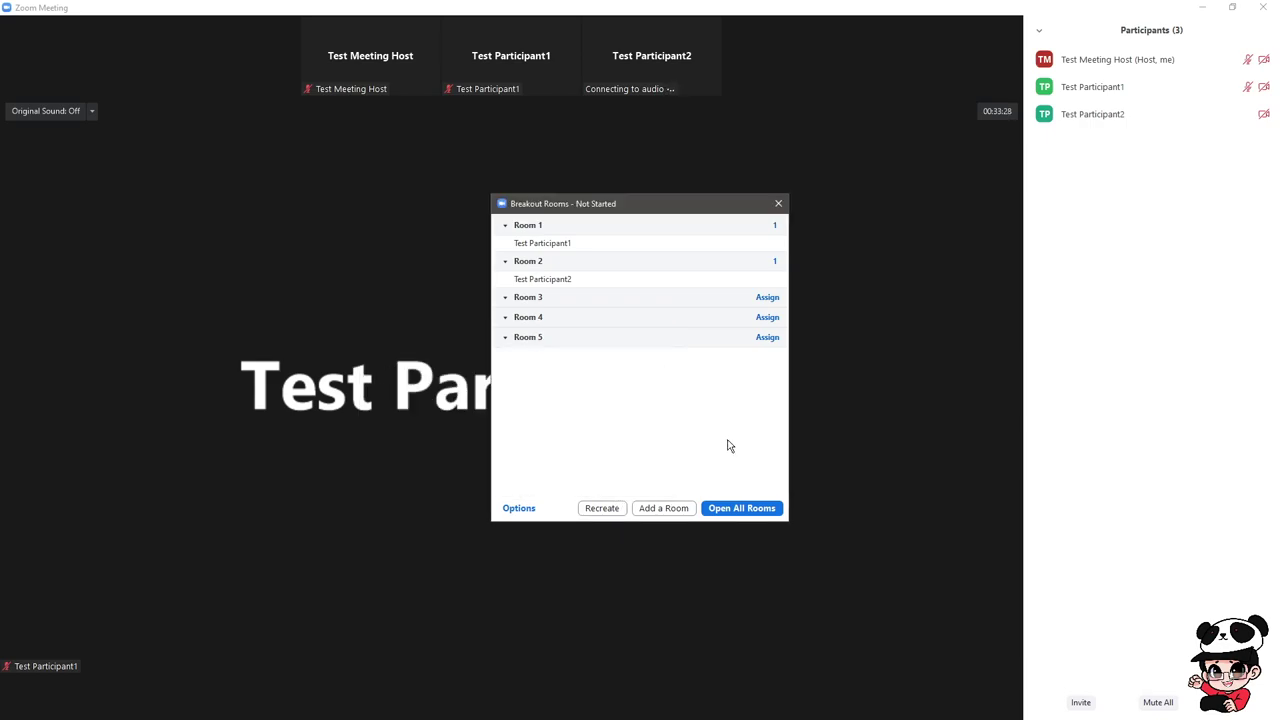
Close and reopen the breakout rooms window, and recreate the 5 rooms with manual participant assignment.
click(778, 205)
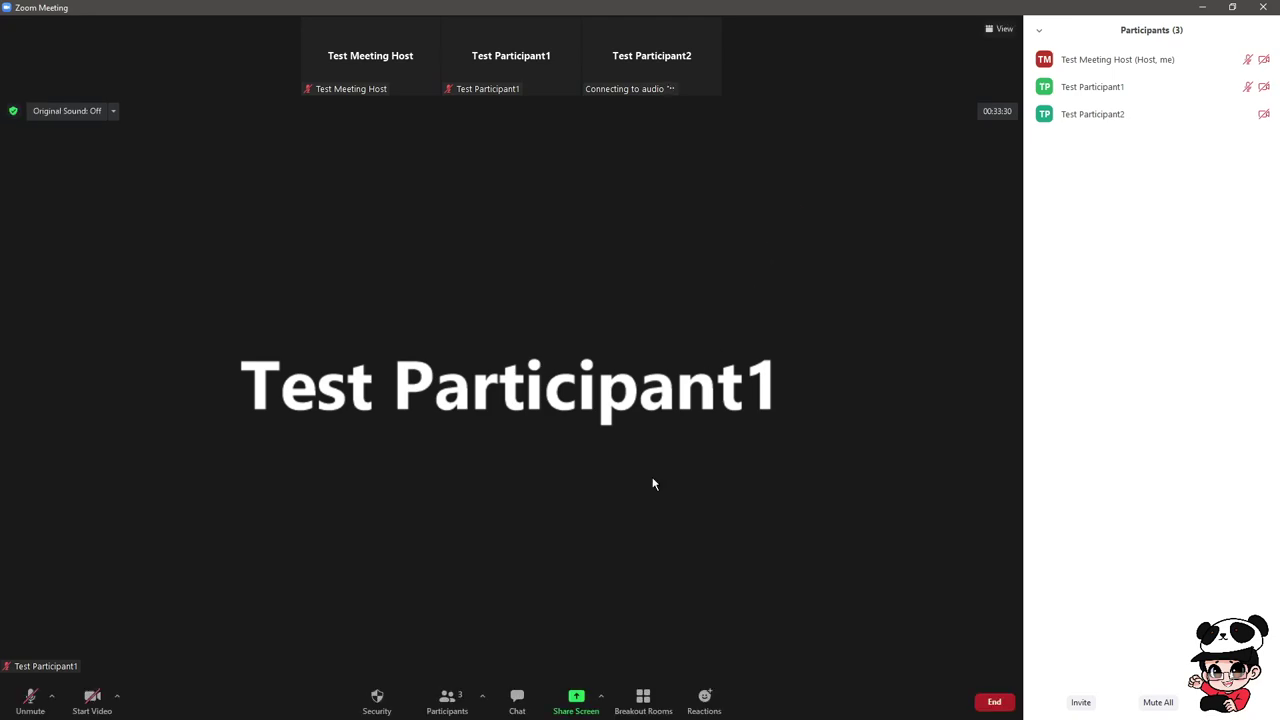
click(645, 710)
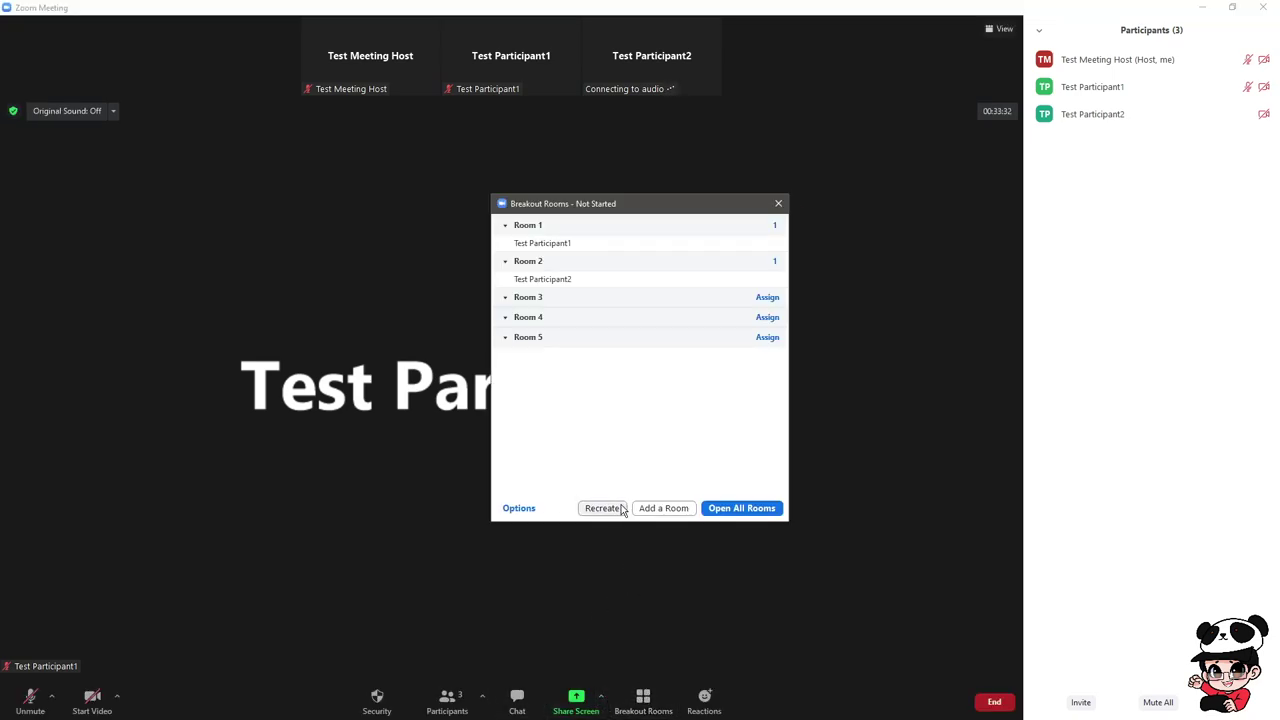
click(604, 509)
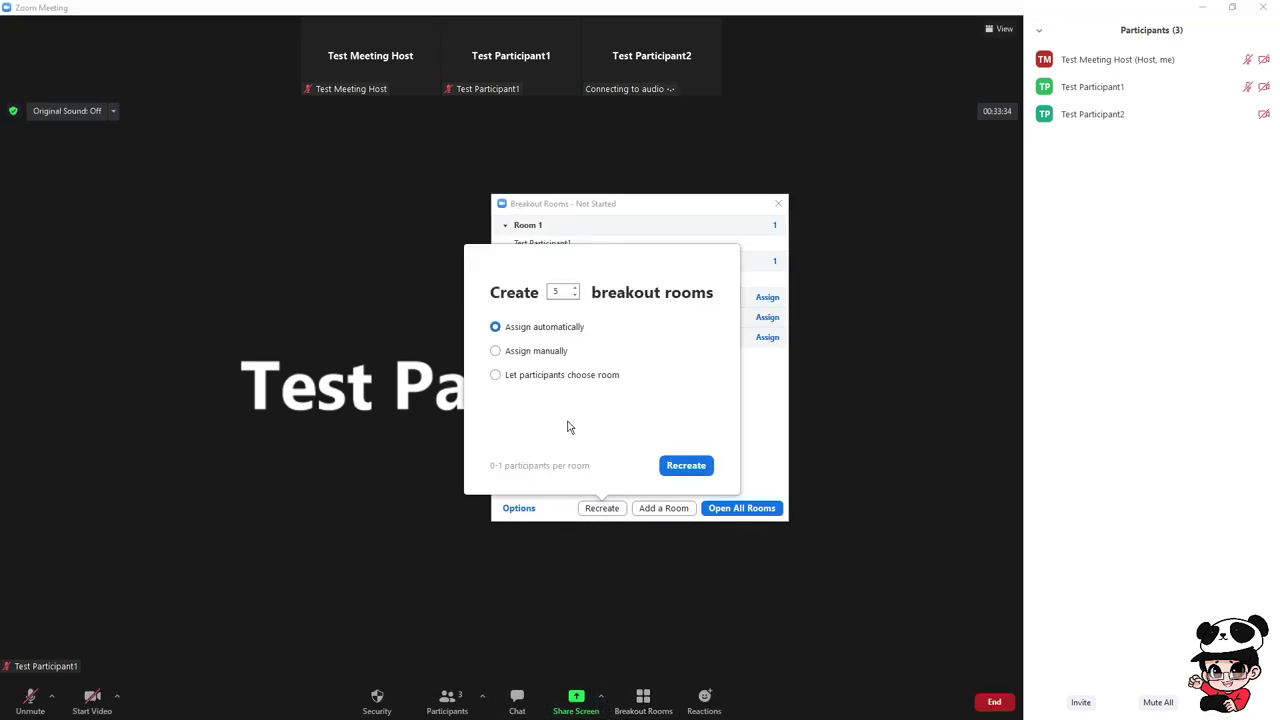
click(551, 354)
click(672, 466)
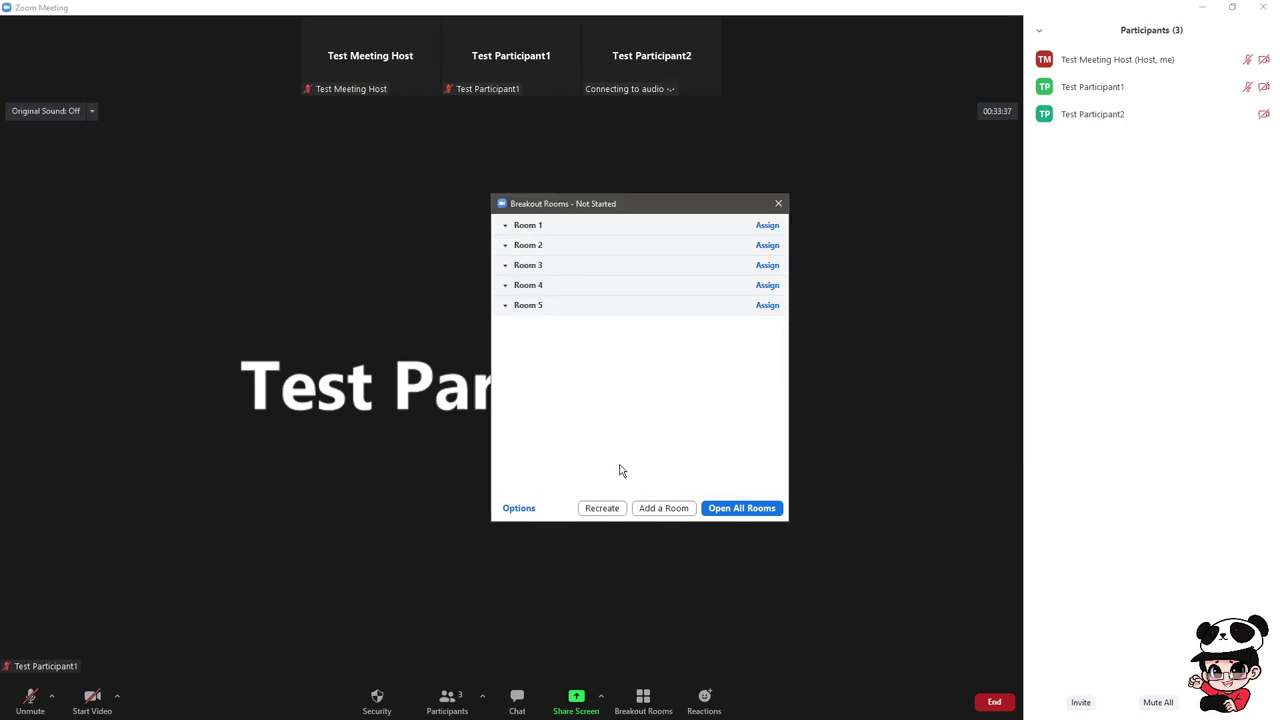
Collapse all five rooms in the breakout room list.
click(505, 245)
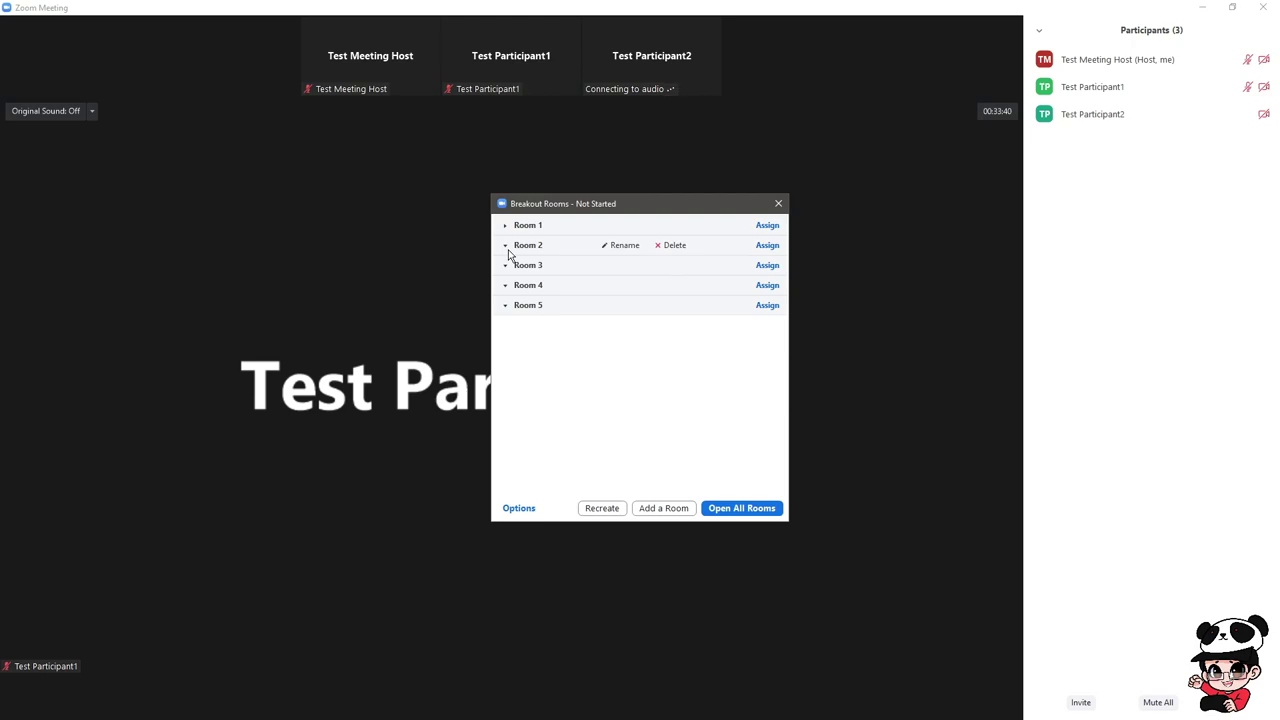
click(506, 285)
click(506, 305)
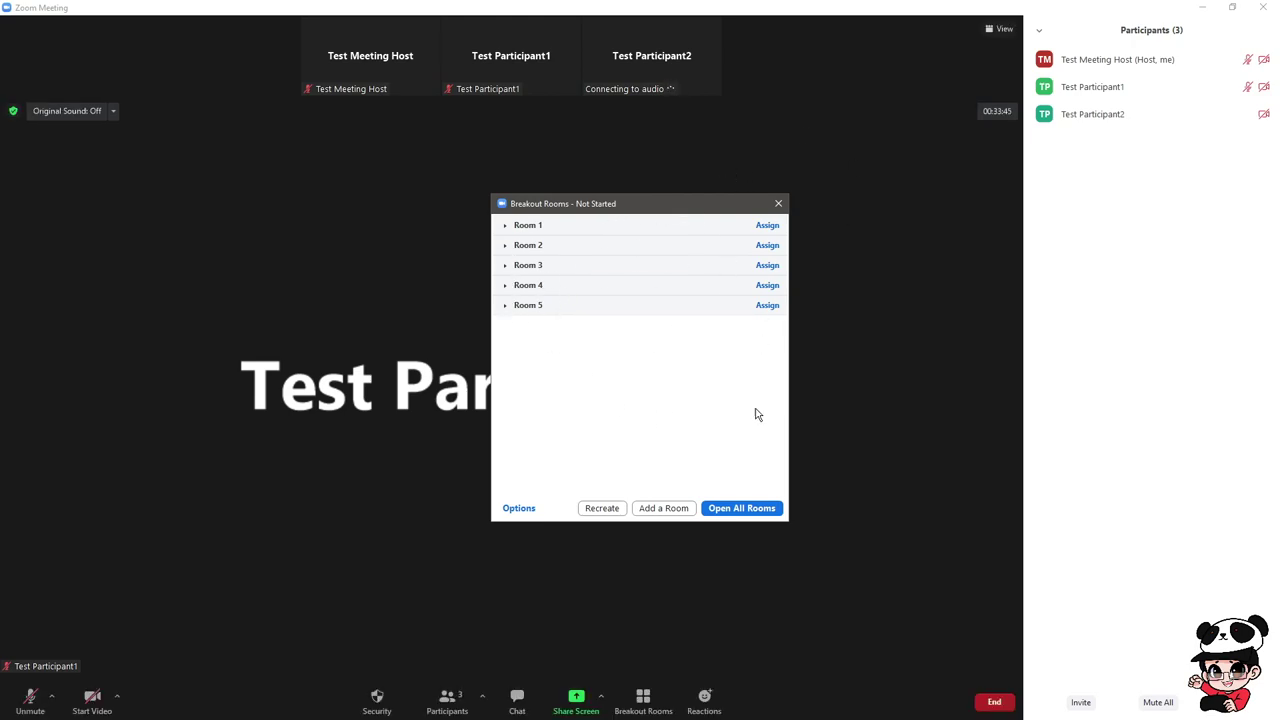
Manually assign Test Participant2 to Room 1 and Test Participant1 to Room 5.
click(766, 228)
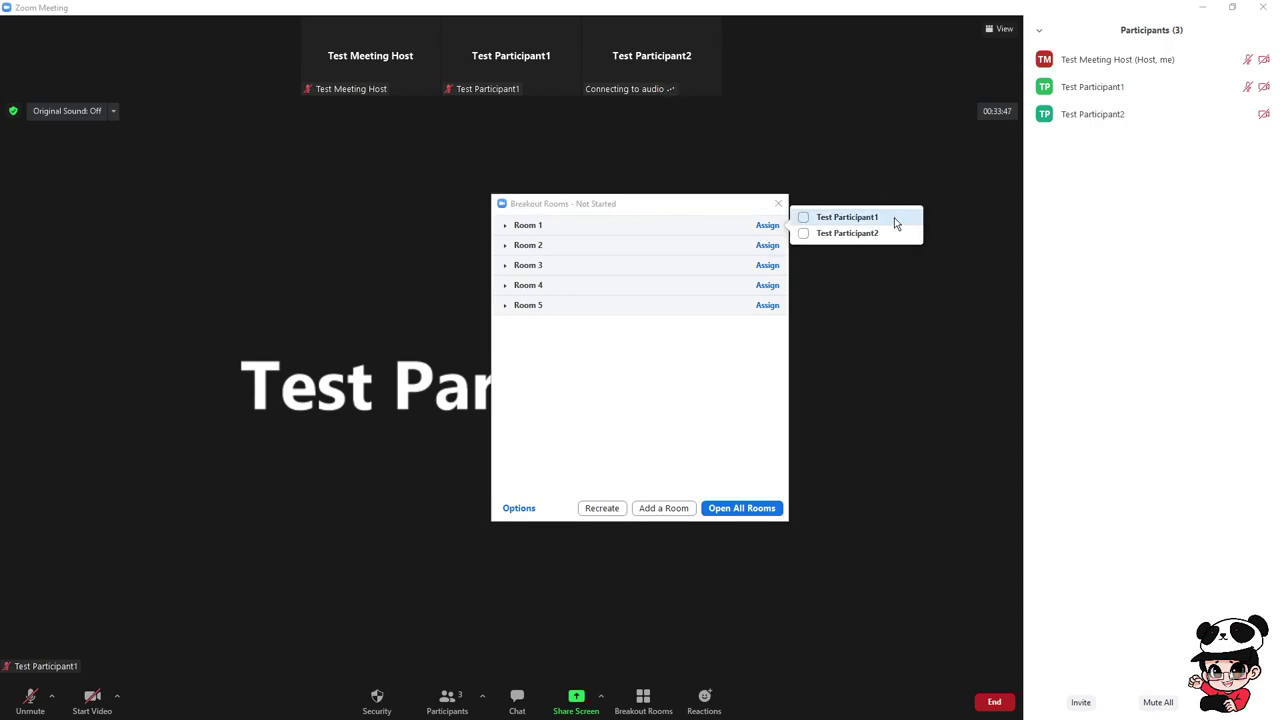
click(767, 227)
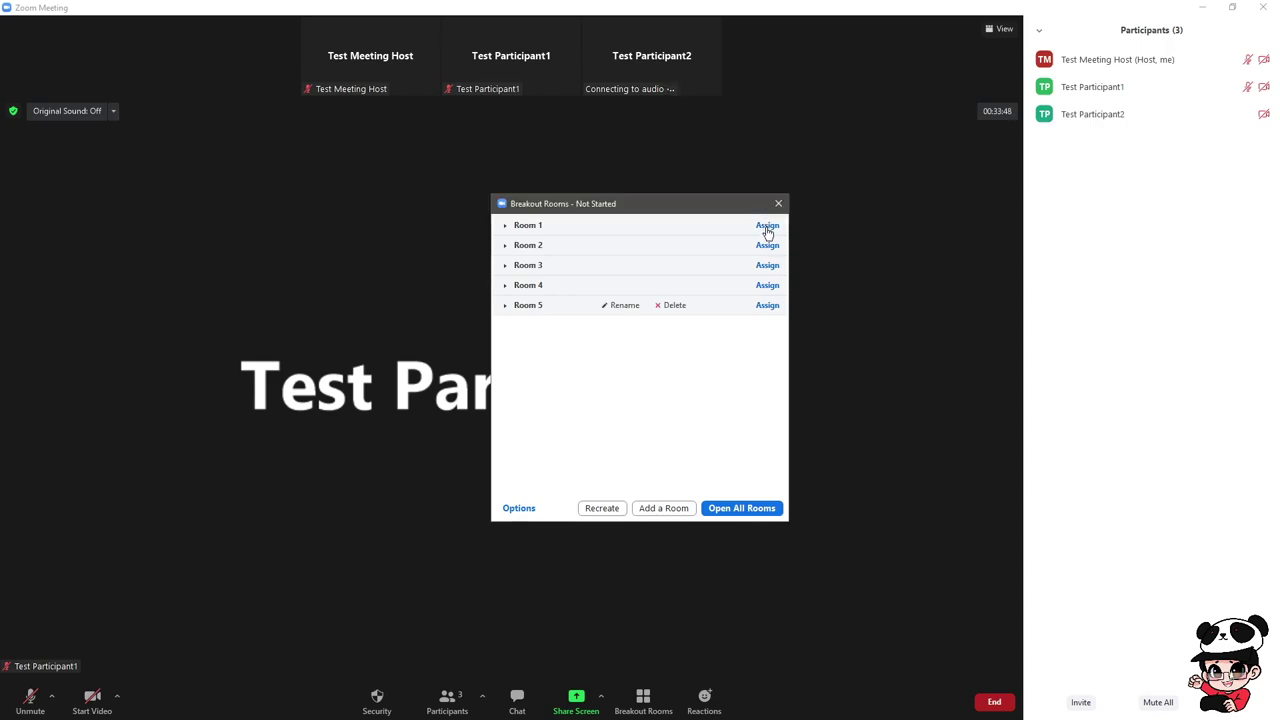
click(770, 232)
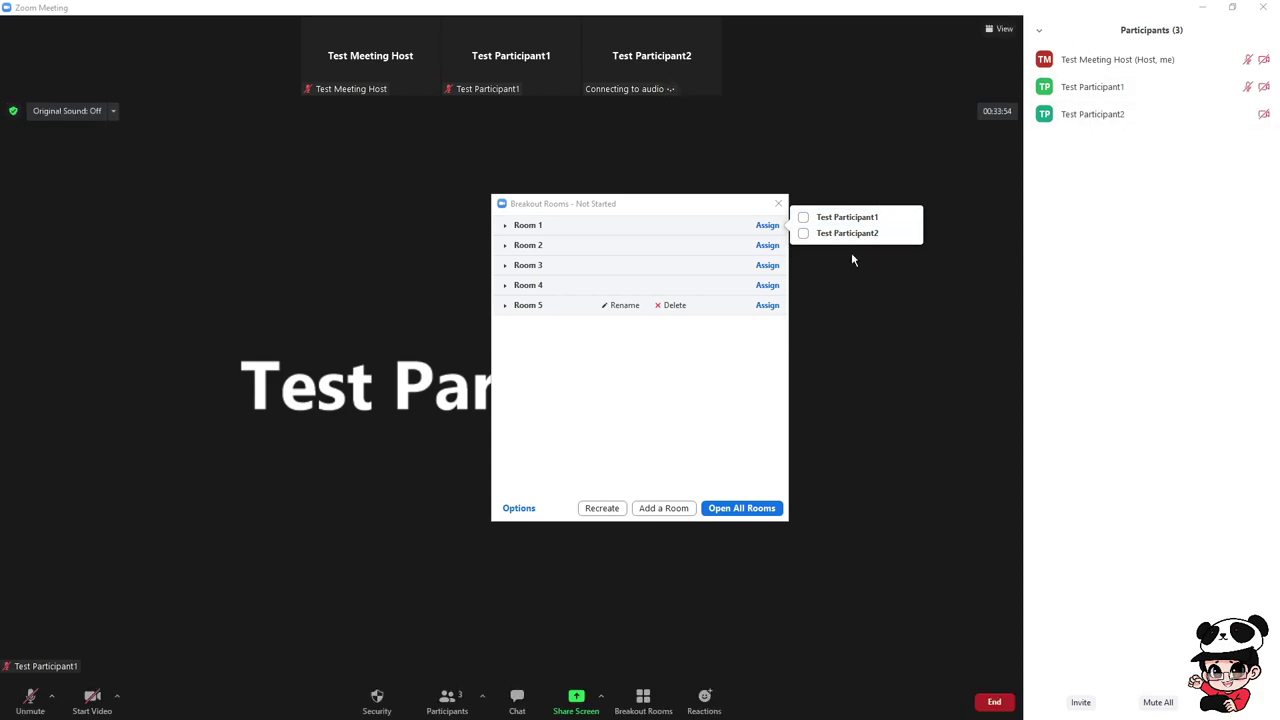
click(828, 234)
click(774, 307)
click(832, 306)
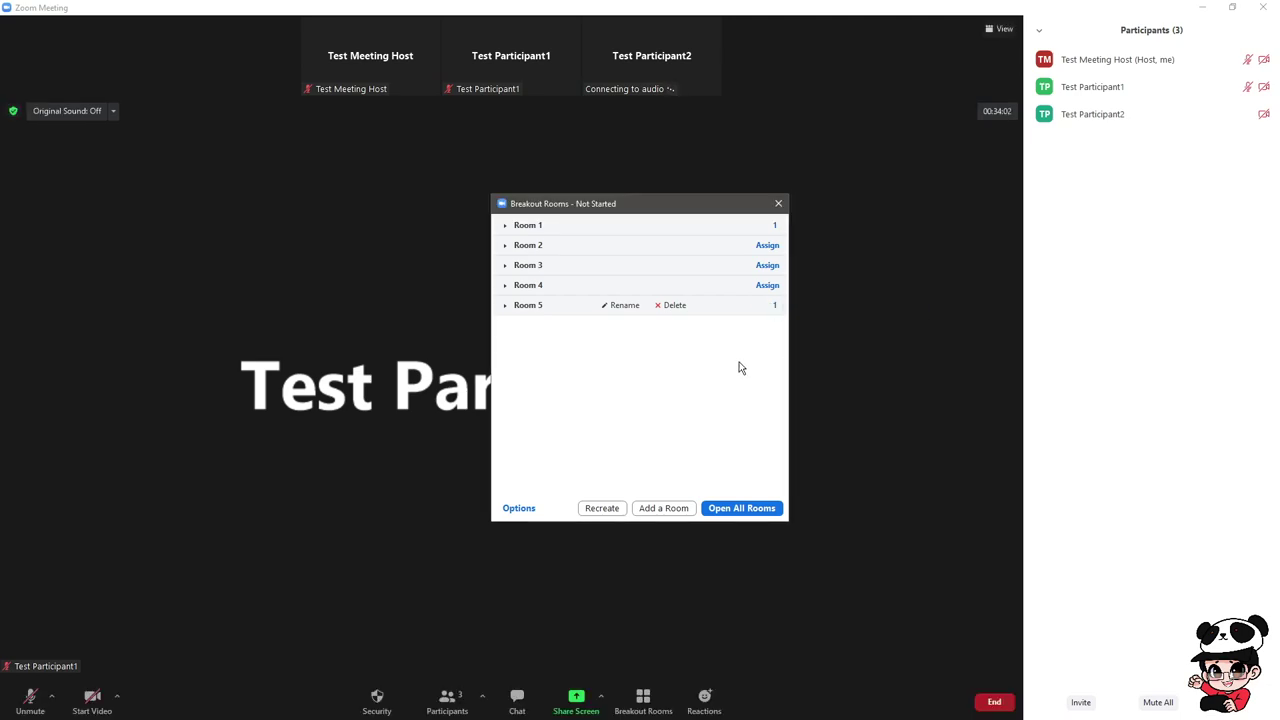
Expand Room 5 and exchange its Test Participant1 with Test Participant2 from Room 1.
click(773, 306)
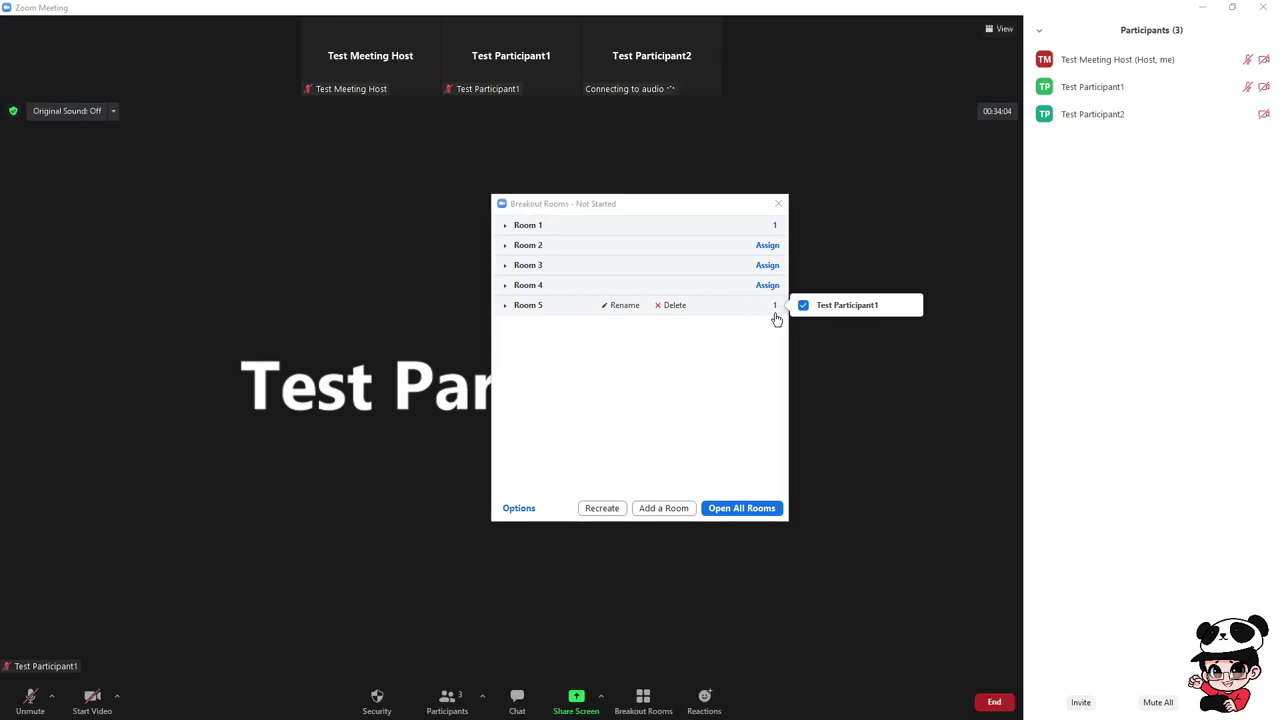
click(745, 336)
click(504, 306)
click(504, 307)
click(505, 308)
mouse_move(611, 332)
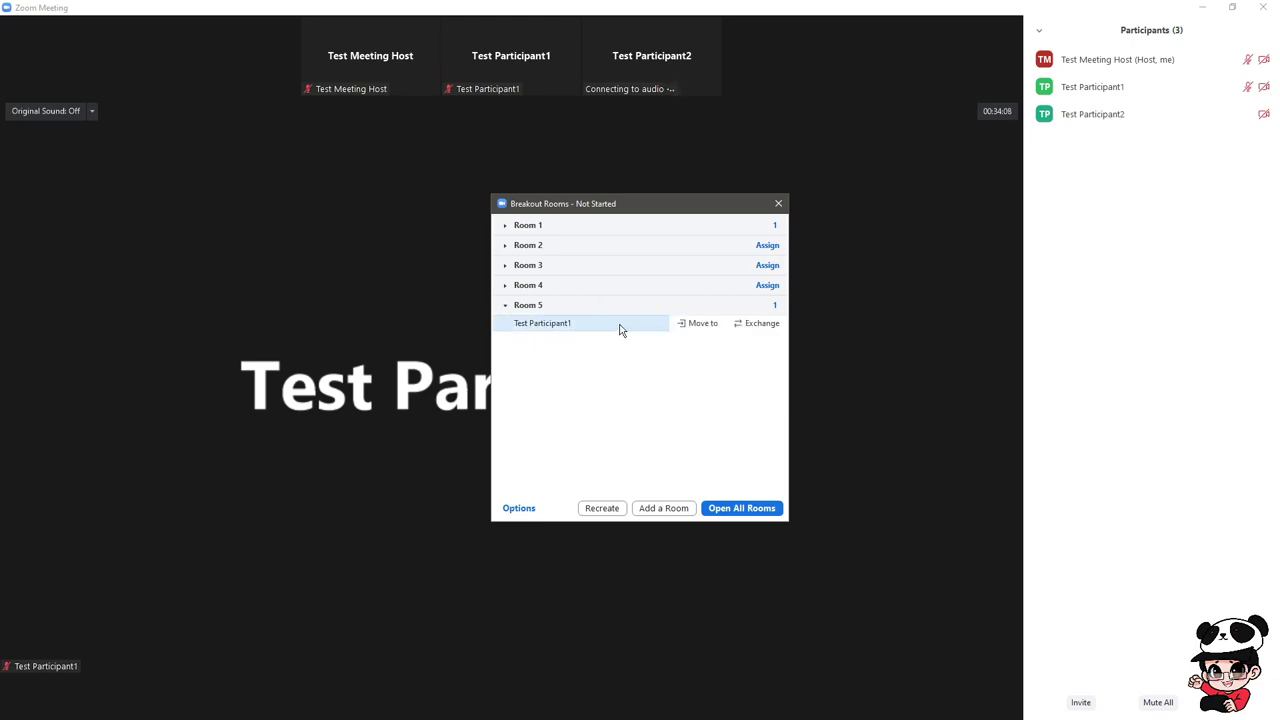
click(757, 324)
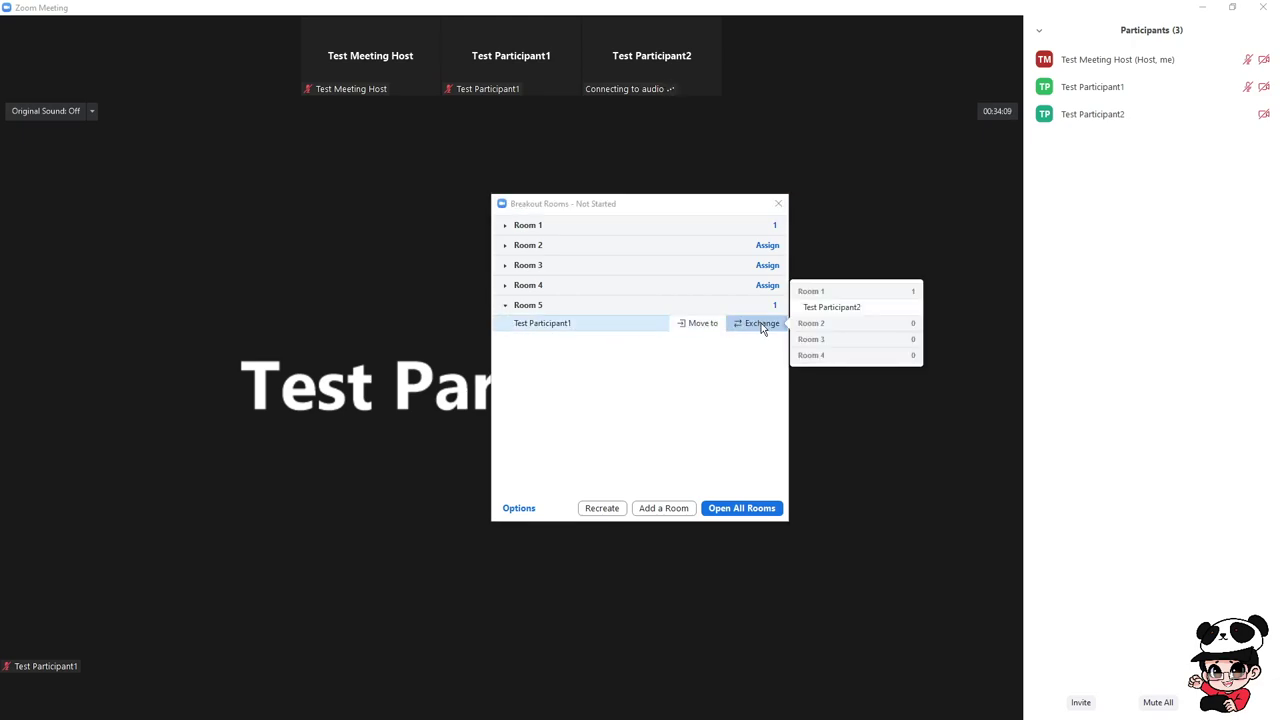
click(838, 307)
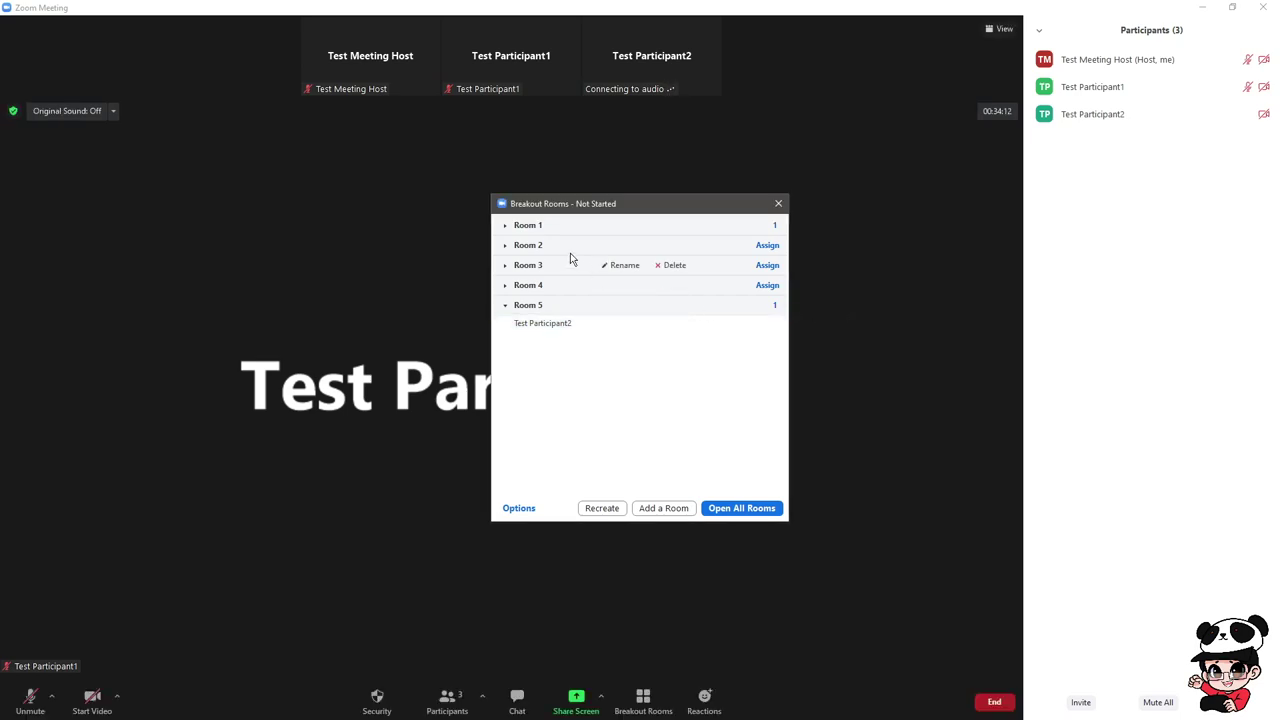
Expand the collapsed rooms in the list and move Test Participant1 from Room 1 to Room 5.
click(507, 227)
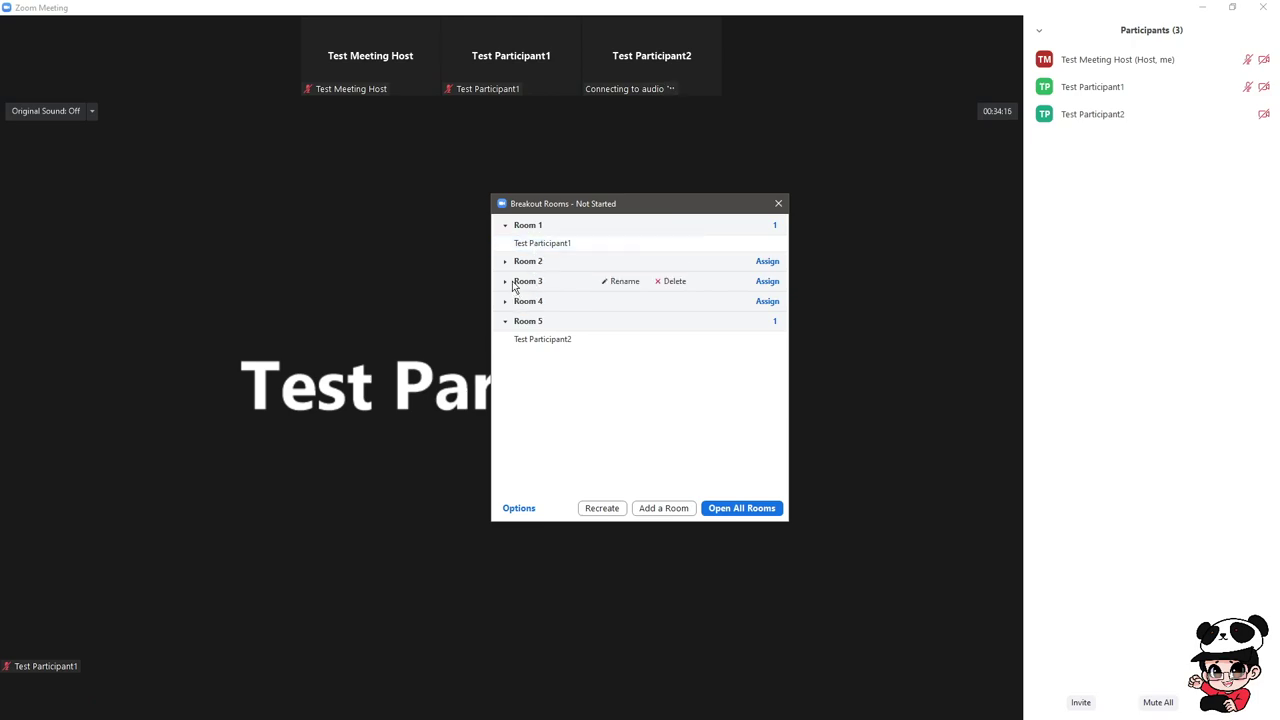
click(505, 261)
click(505, 281)
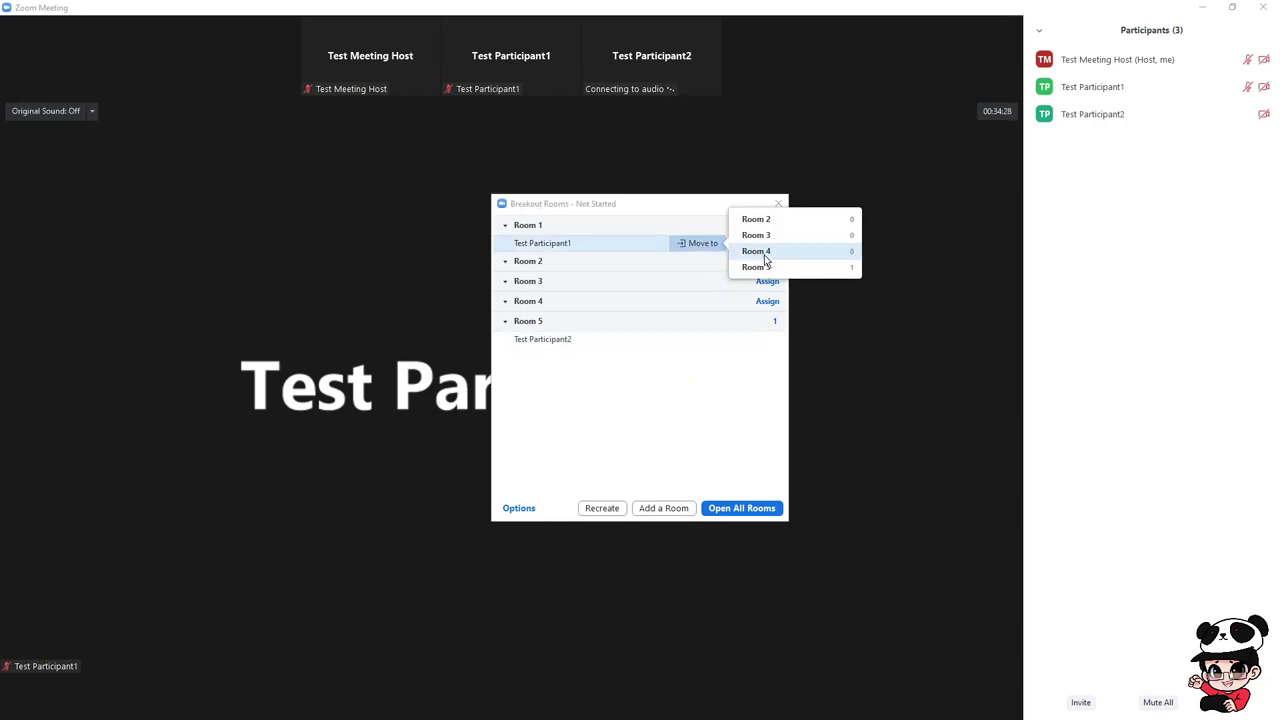
click(788, 268)
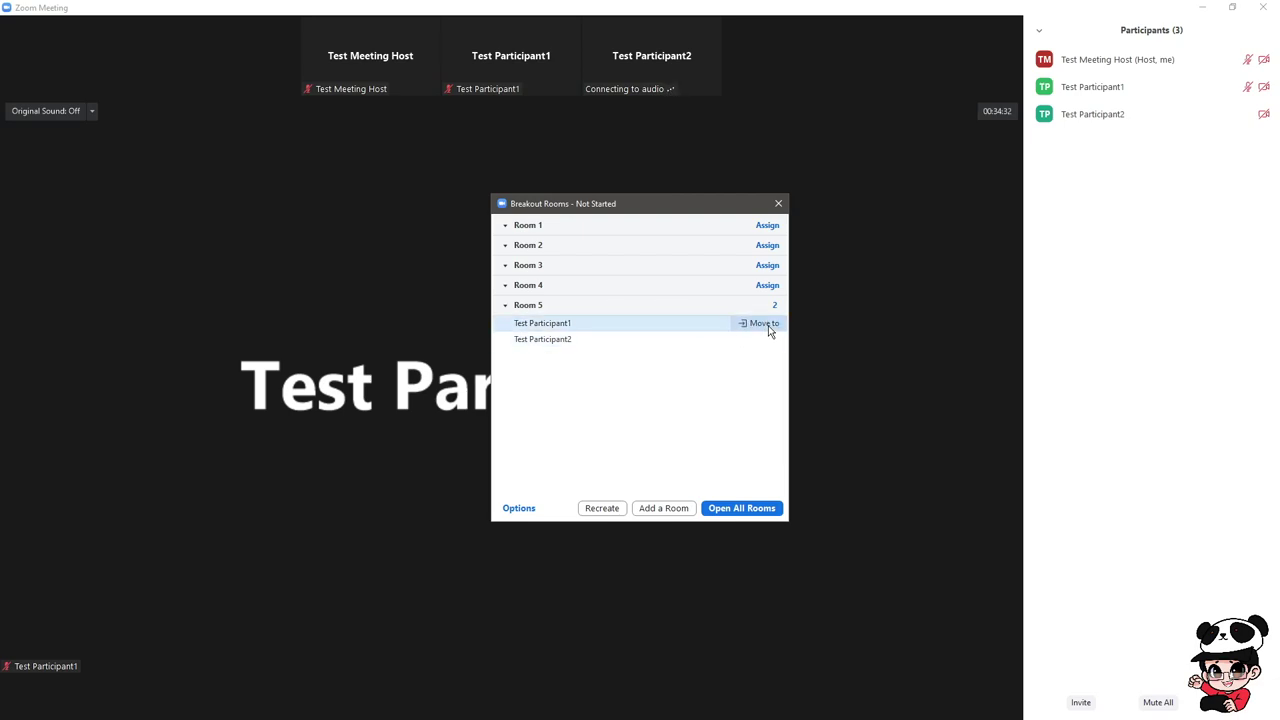
Move Test Participant1 from Room 5 back to Room 1.
click(768, 325)
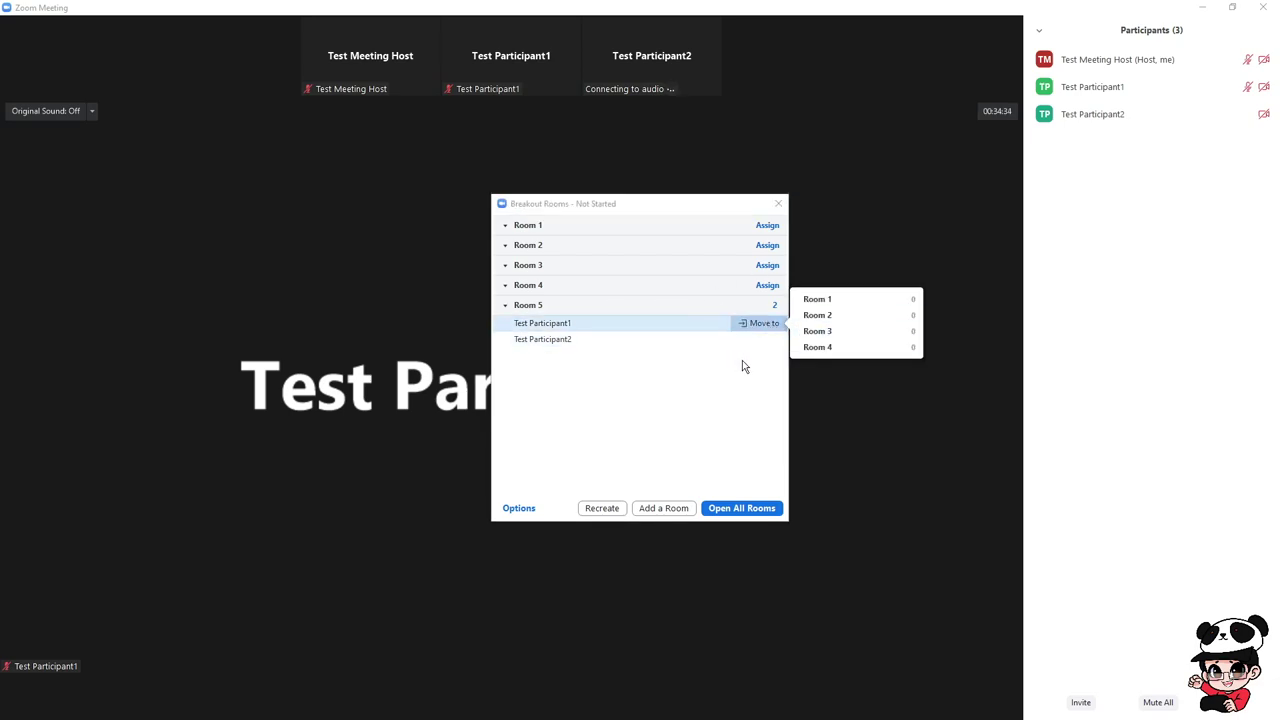
click(744, 332)
click(764, 323)
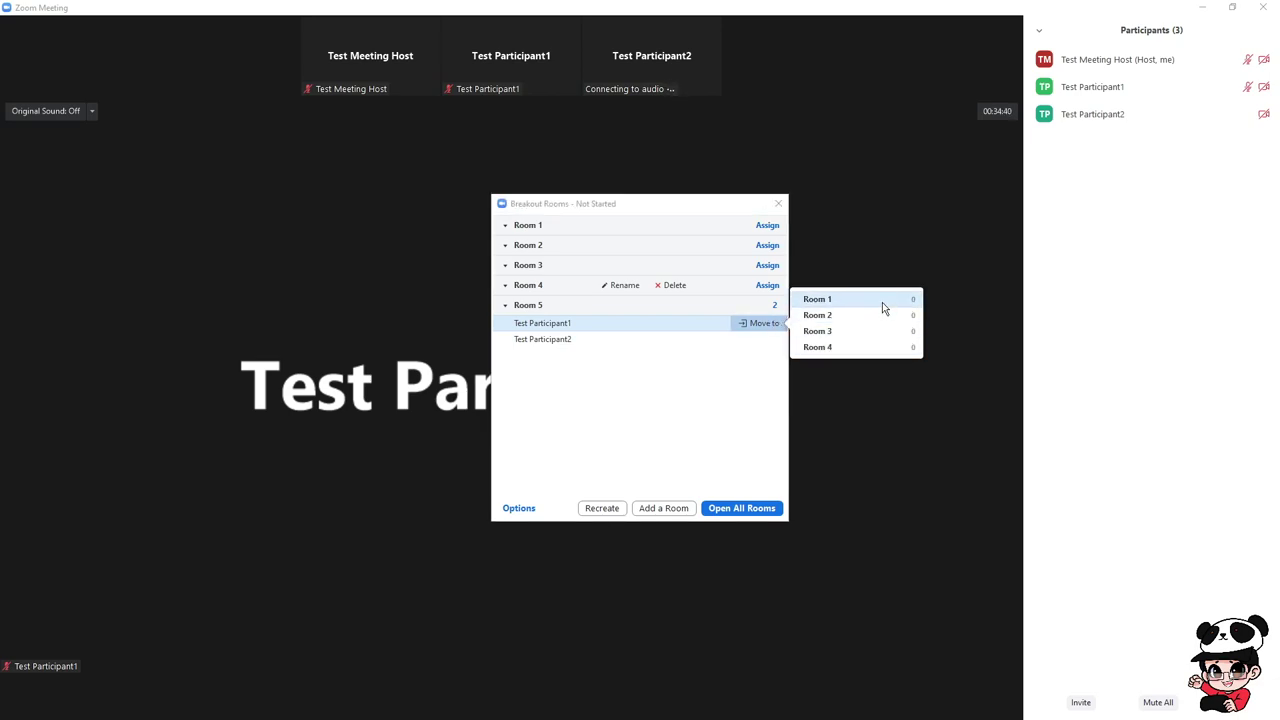
click(882, 302)
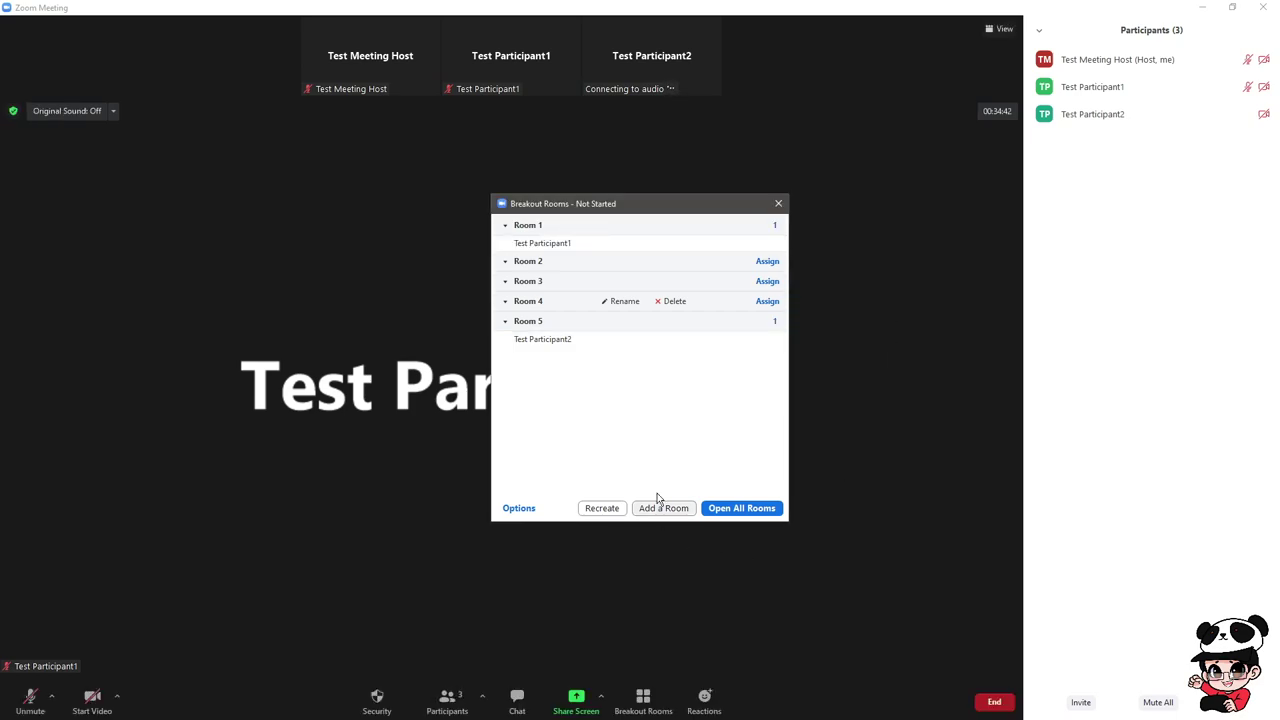
Enable automatically moving all assigned participants into breakout rooms in the breakout room options.
click(519, 508)
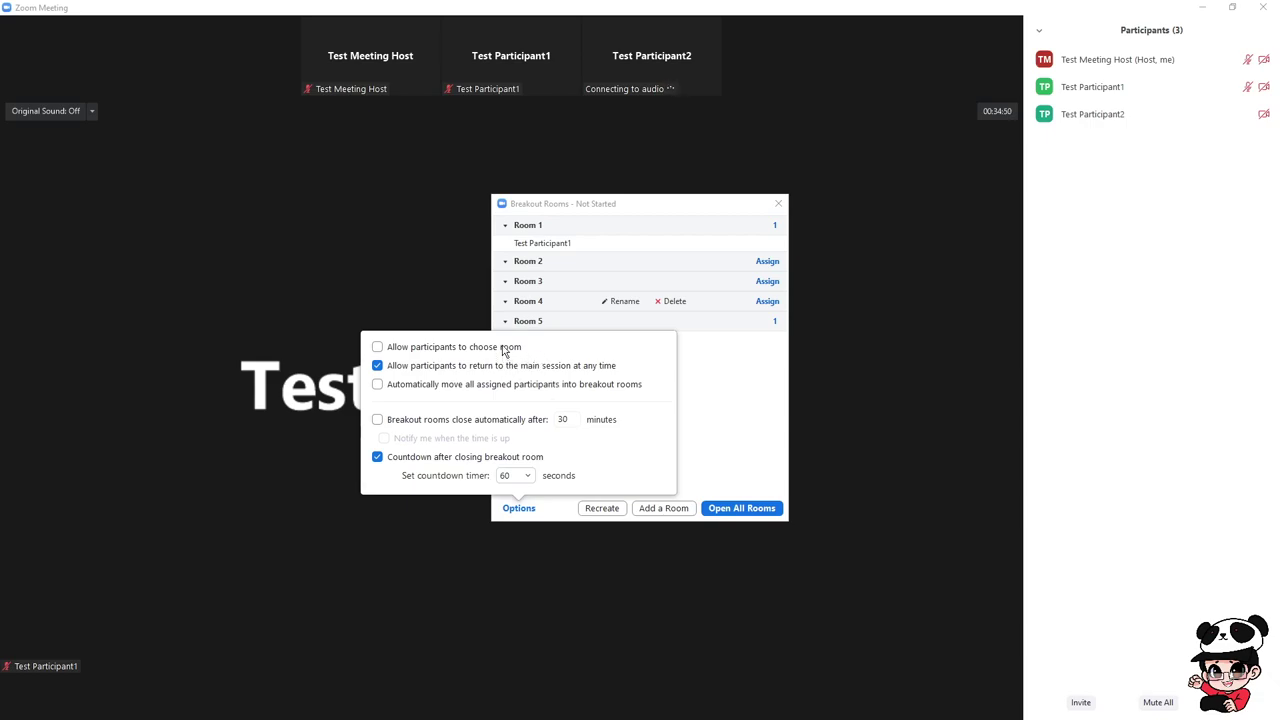
click(540, 387)
click(724, 438)
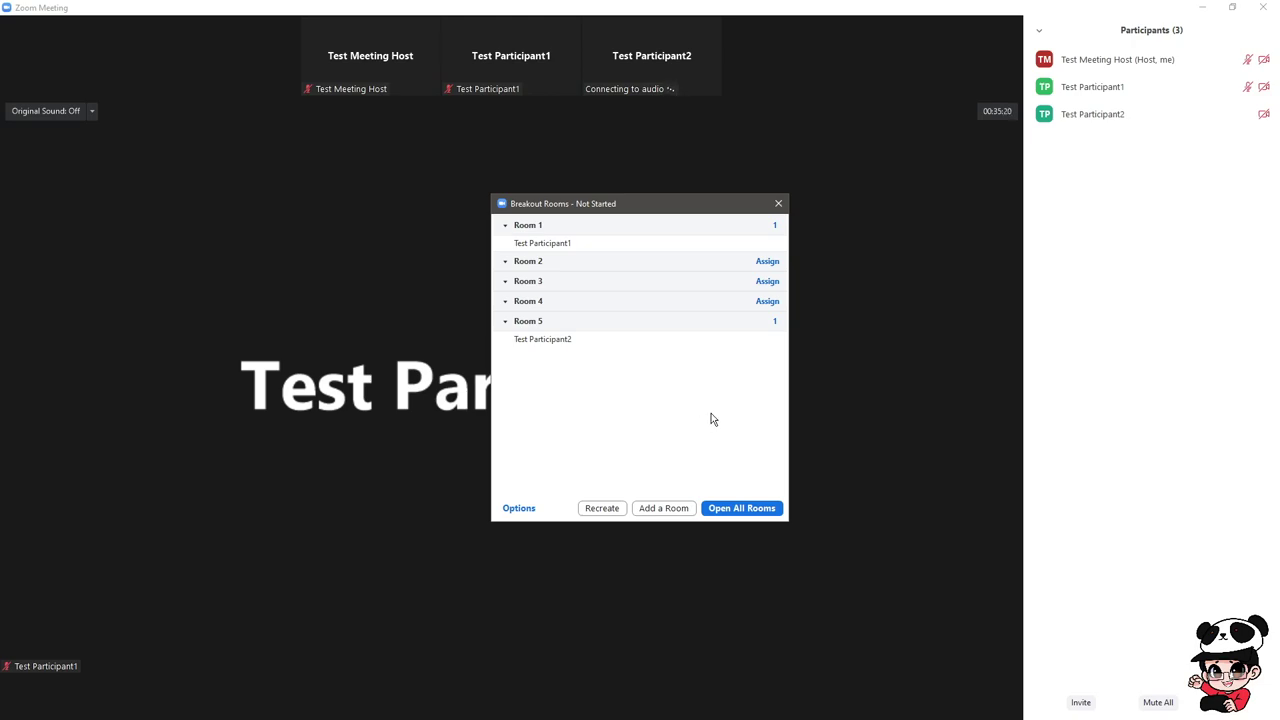
Rename Room 5 to "testing area".
mouse_move(551, 320)
click(630, 326)
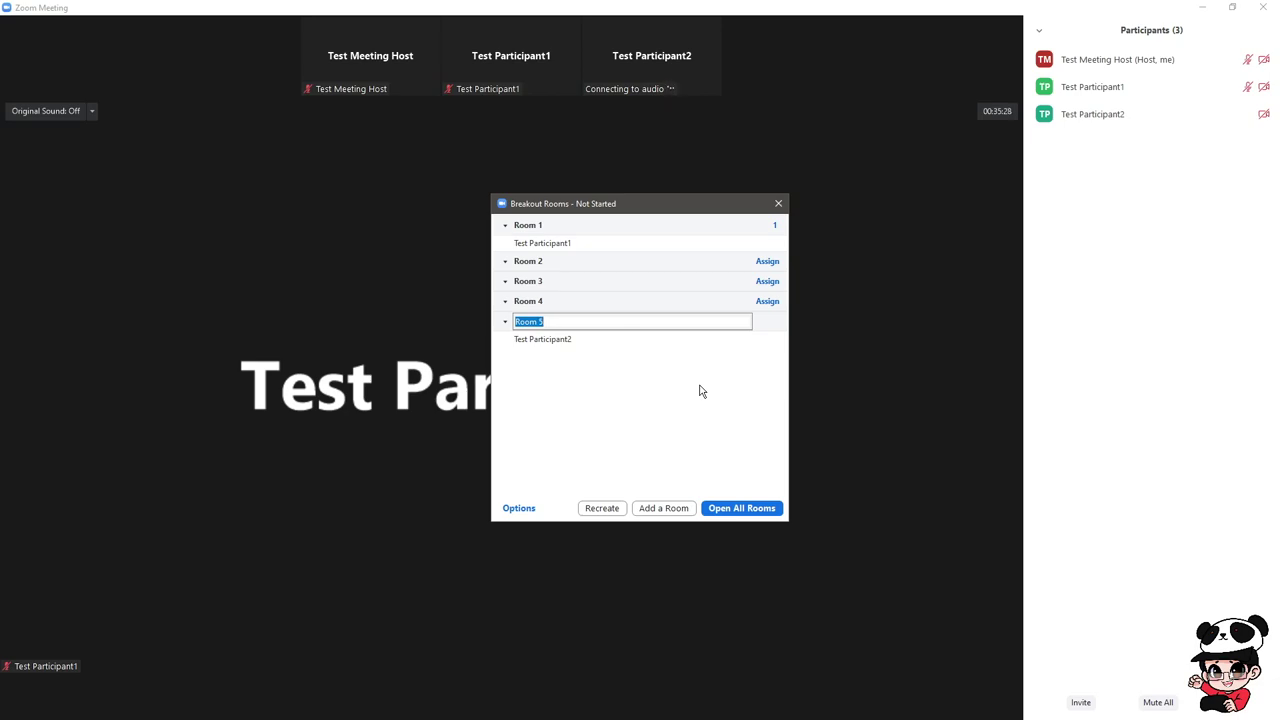
text(teds)
key(BackSpace)
text(syiwn)
key(BackSpace)
key(BackSpace)
key(BackSpace)
key(BackSpace)
text(ting area)
click(648, 474)
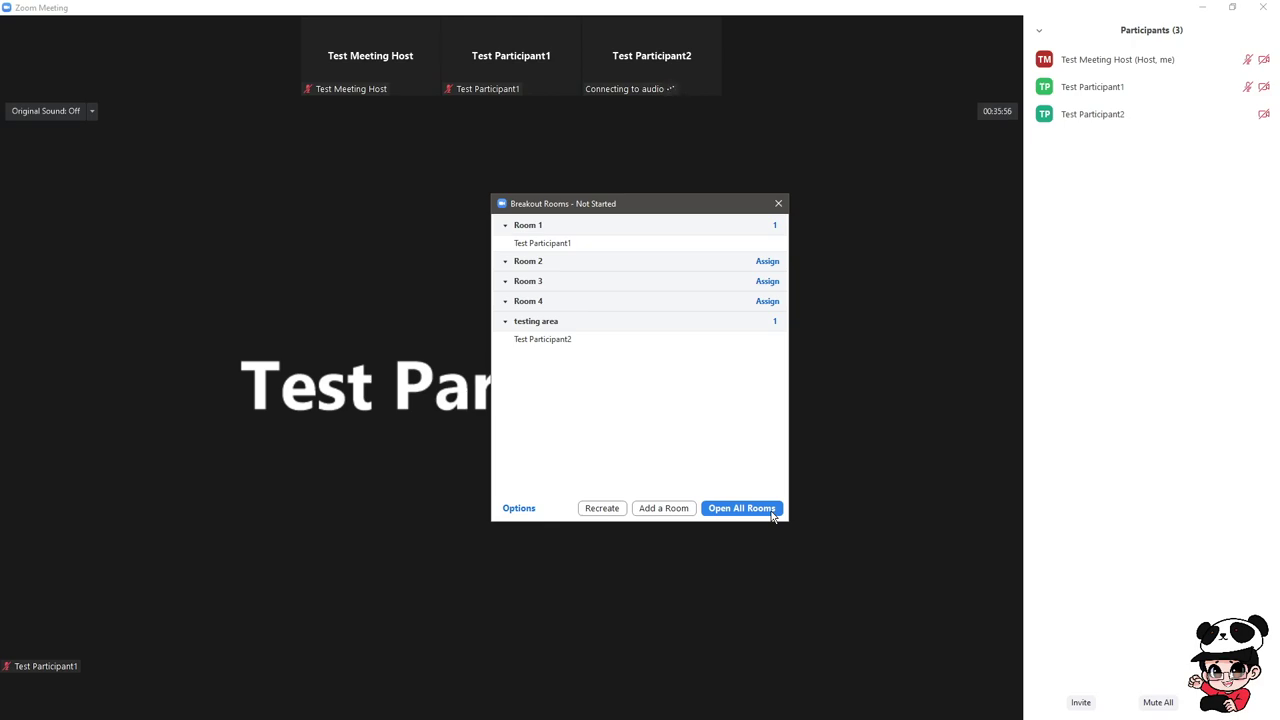
Start the breakout session by opening all the rooms.
click(741, 508)
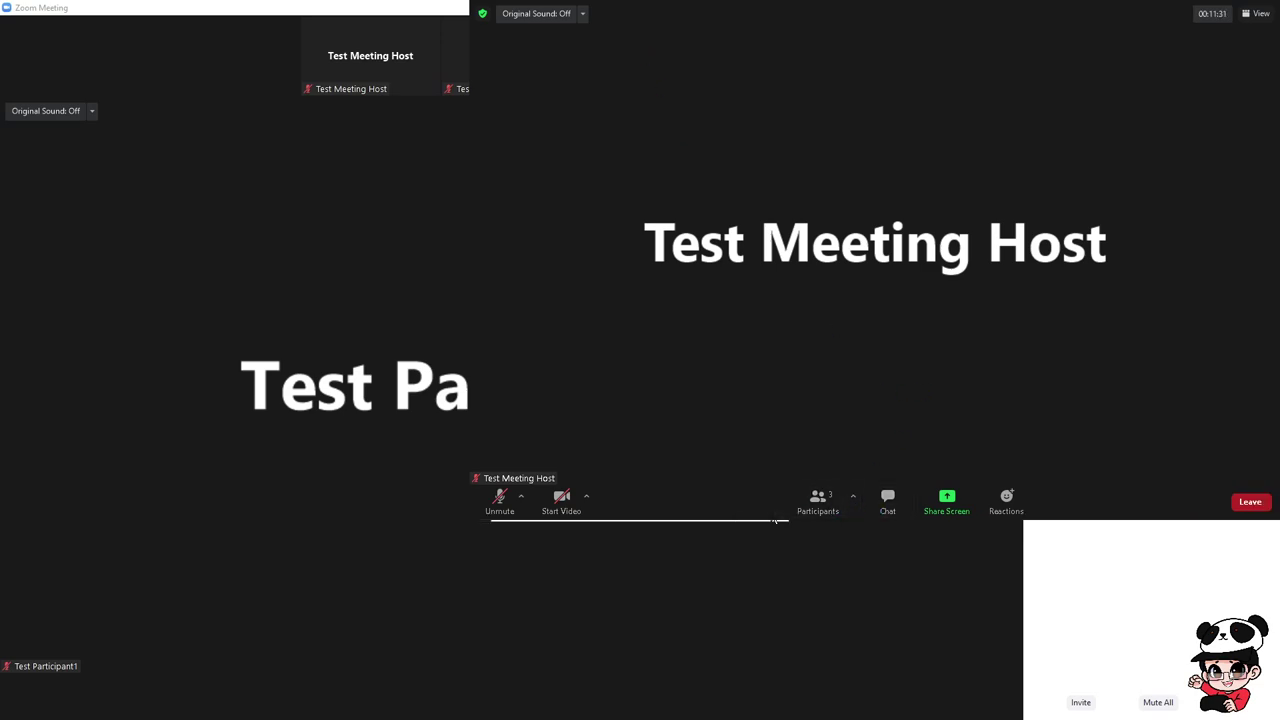
key(alt+u)
drag(629, 482, 416, 582)
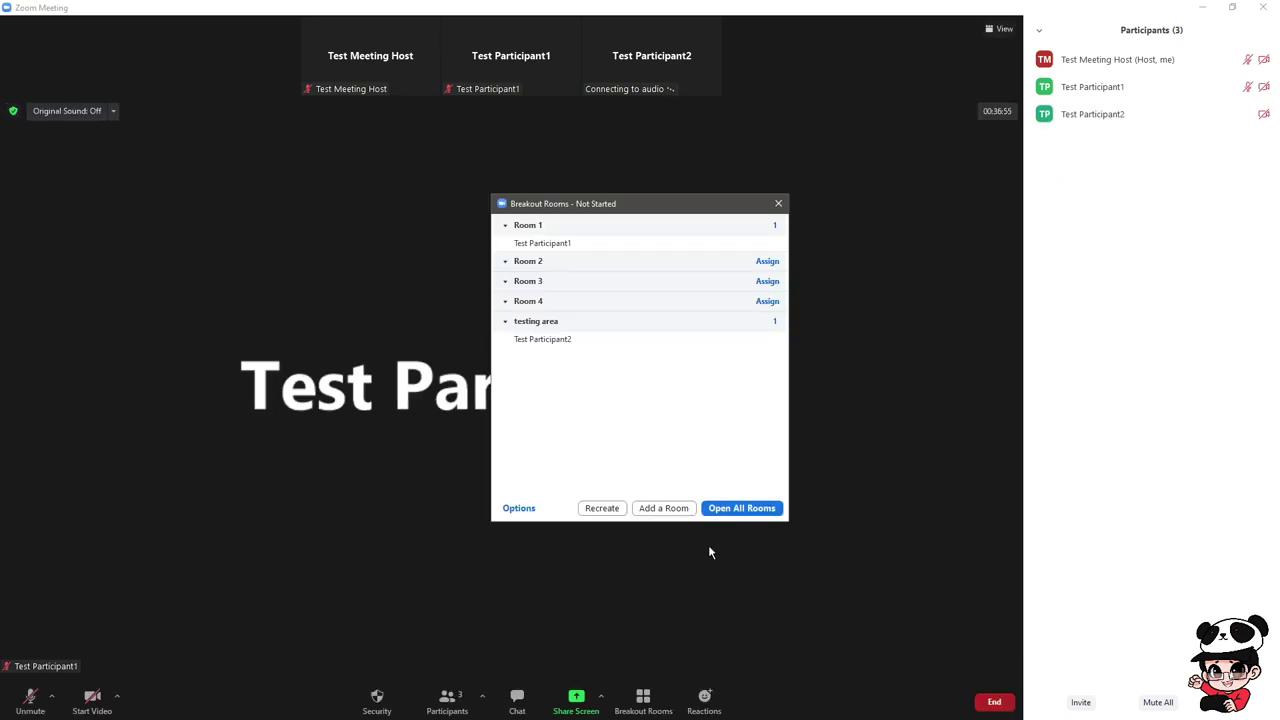
click(765, 509)
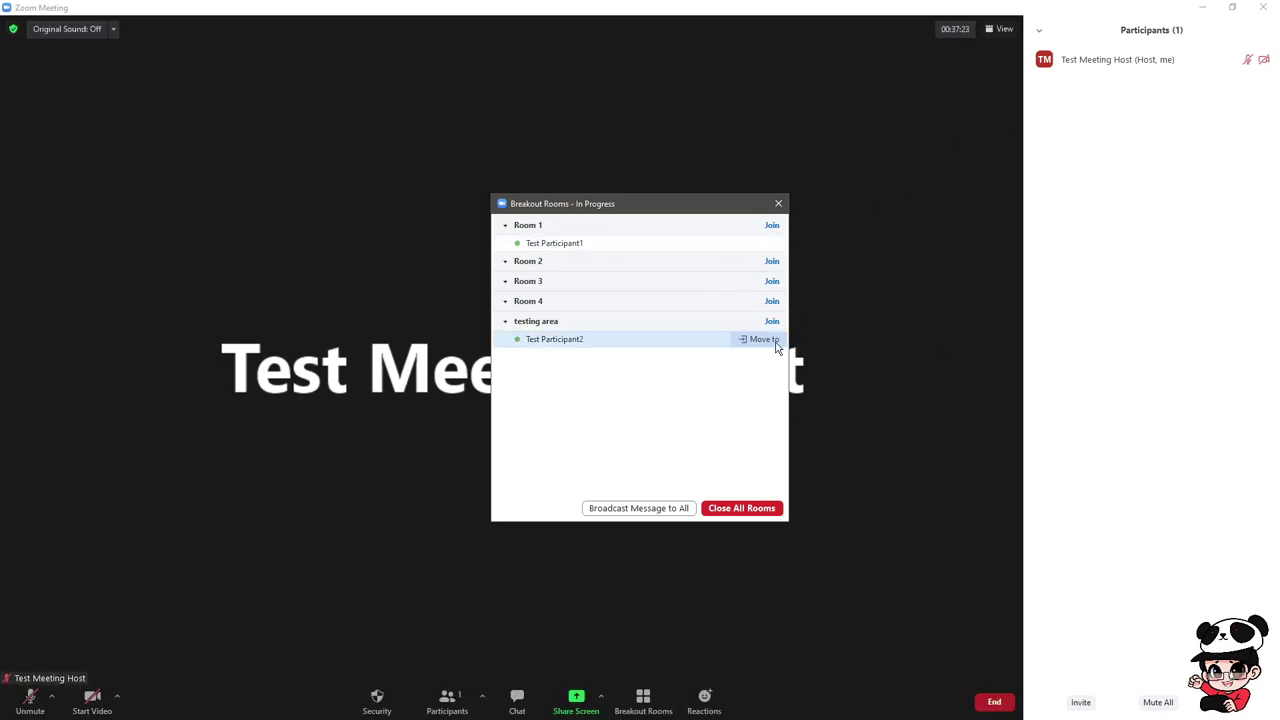
Compose the broadcast message "last 30 min" for all breakout rooms and dismiss the message box.
mouse_move(779, 245)
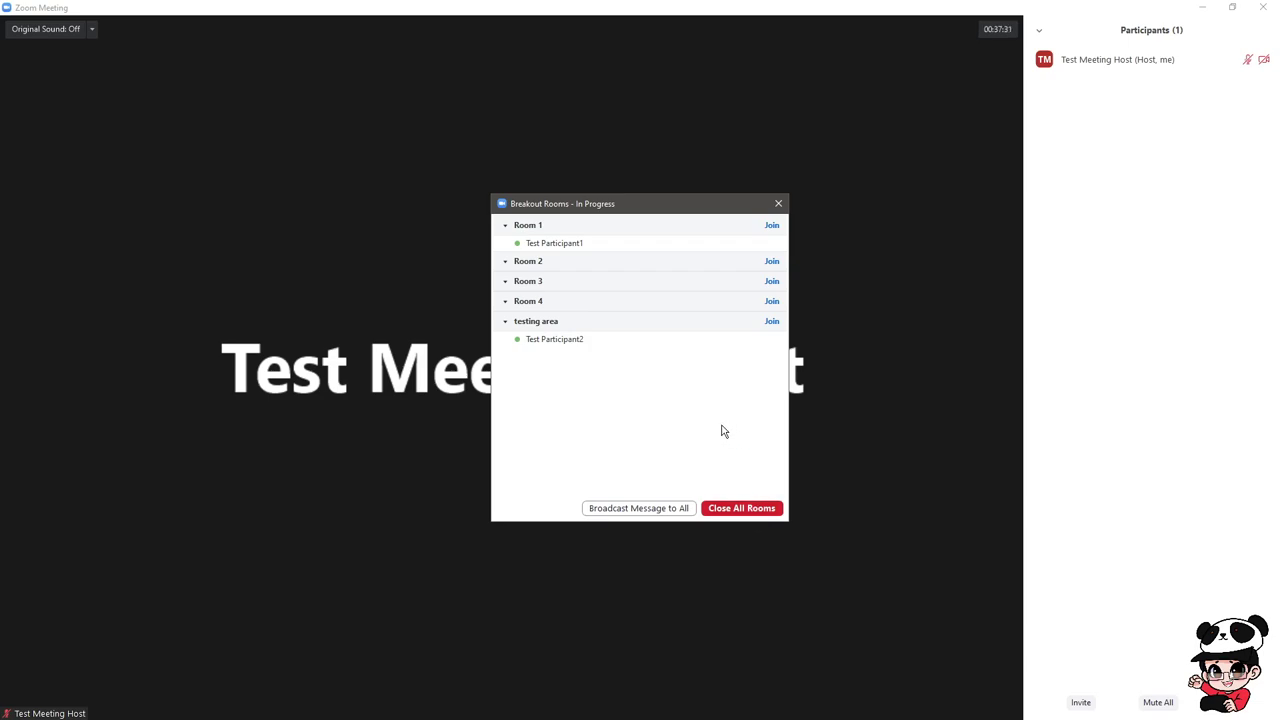
click(679, 510)
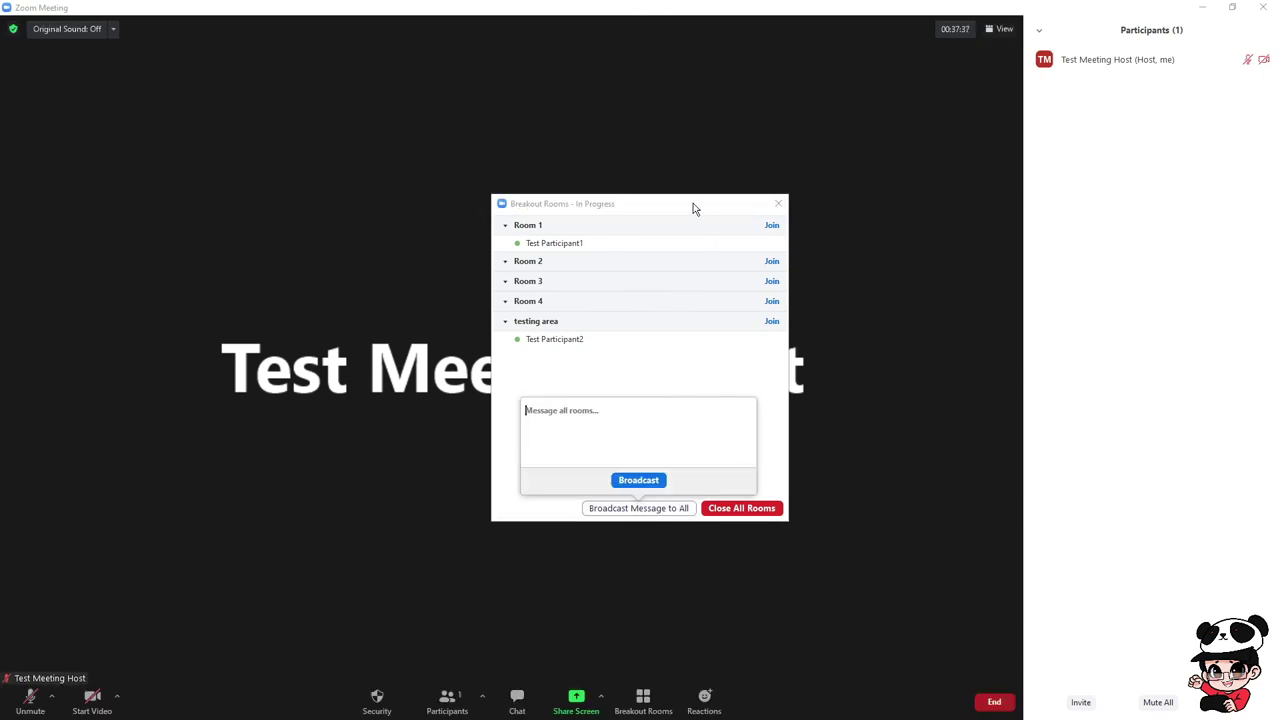
text(last 30 min)
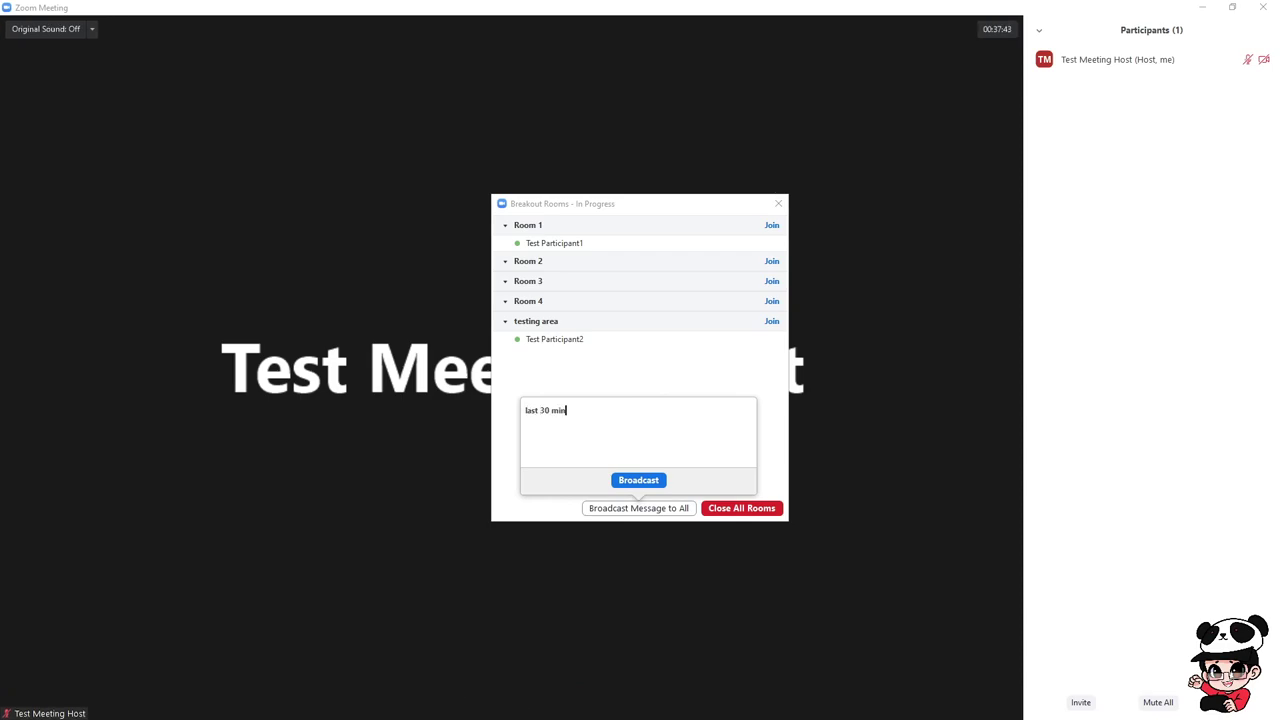
key(Escape)
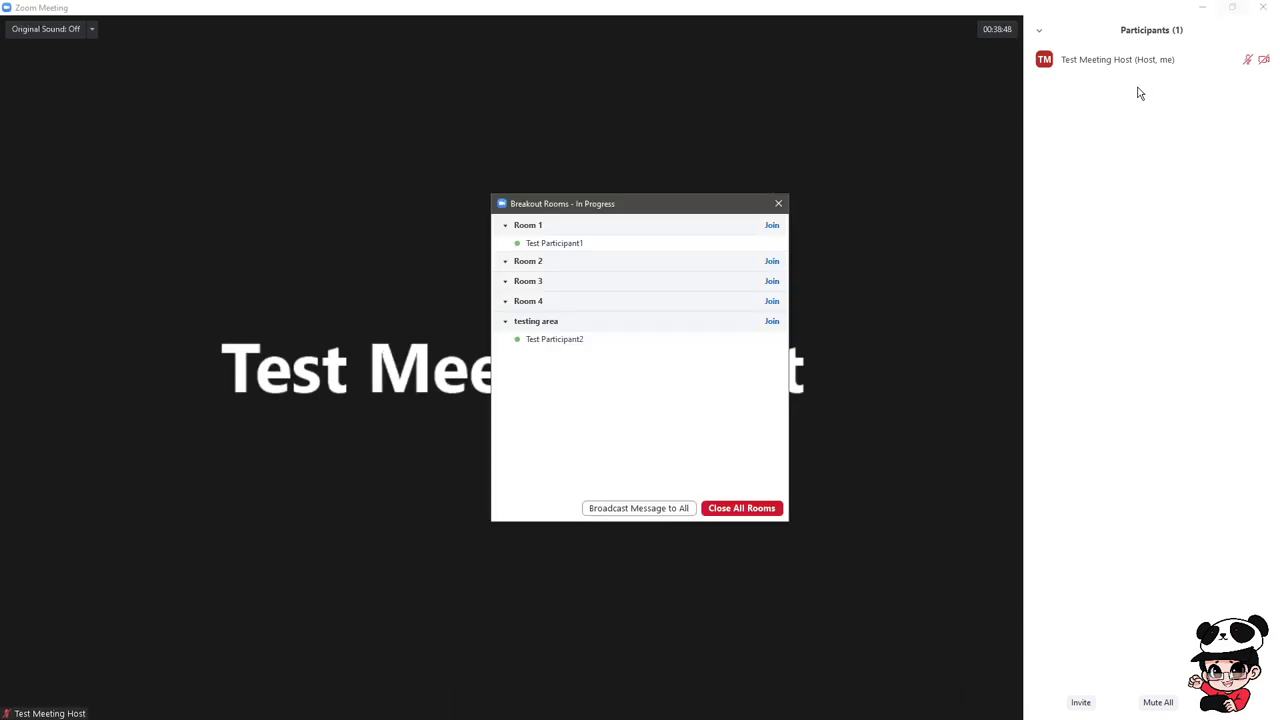
Close all the breakout rooms and dismiss the breakout rooms window.
click(764, 513)
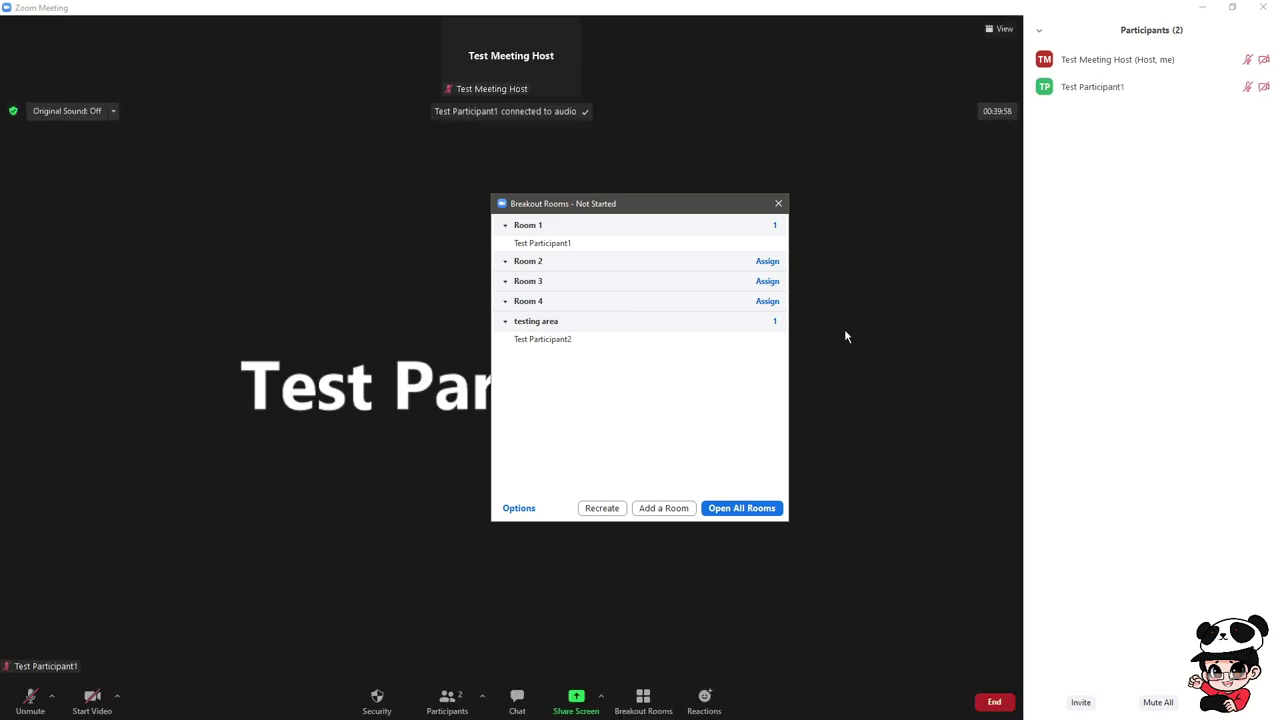
click(779, 204)
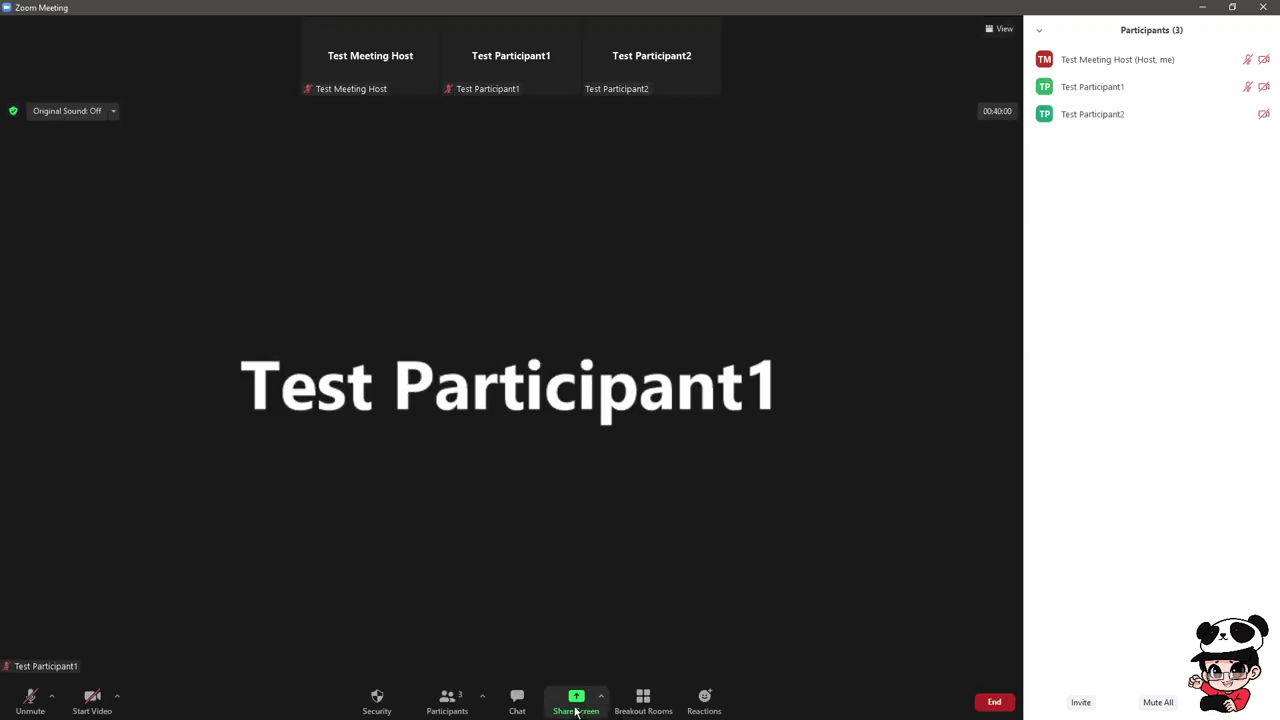
Open the selection of screens and windows to share in the meeting.
click(575, 702)
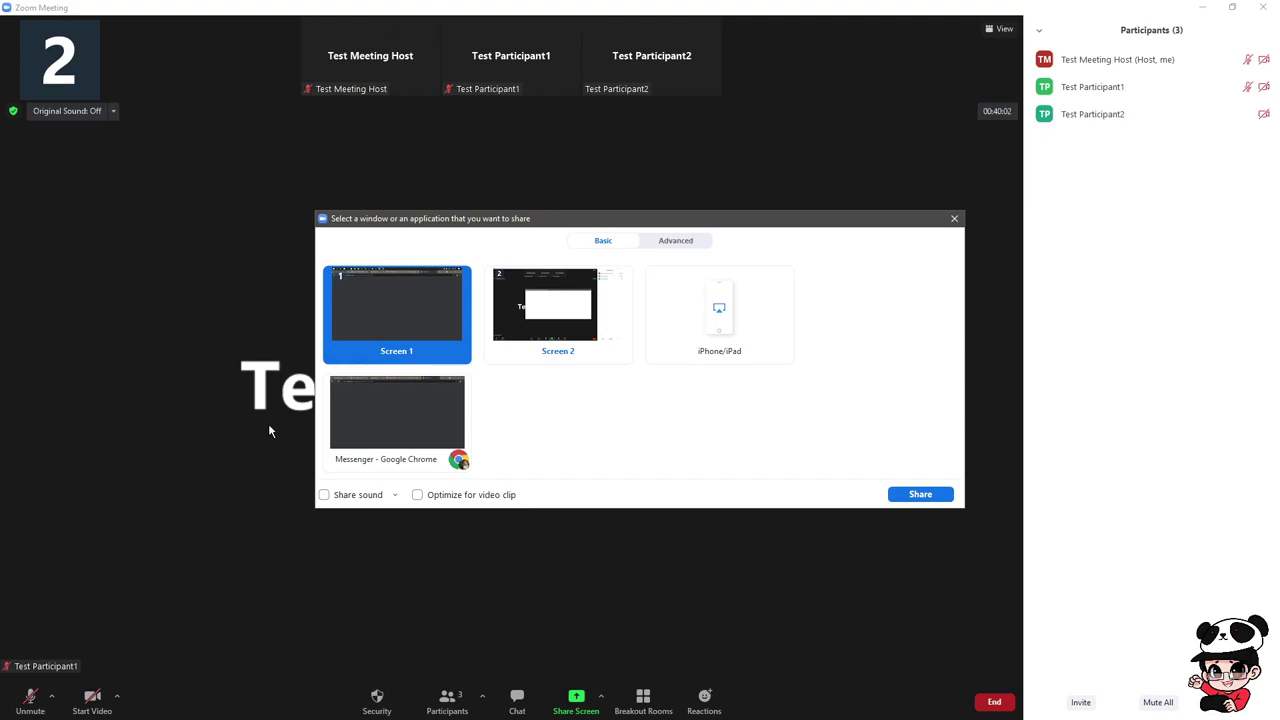